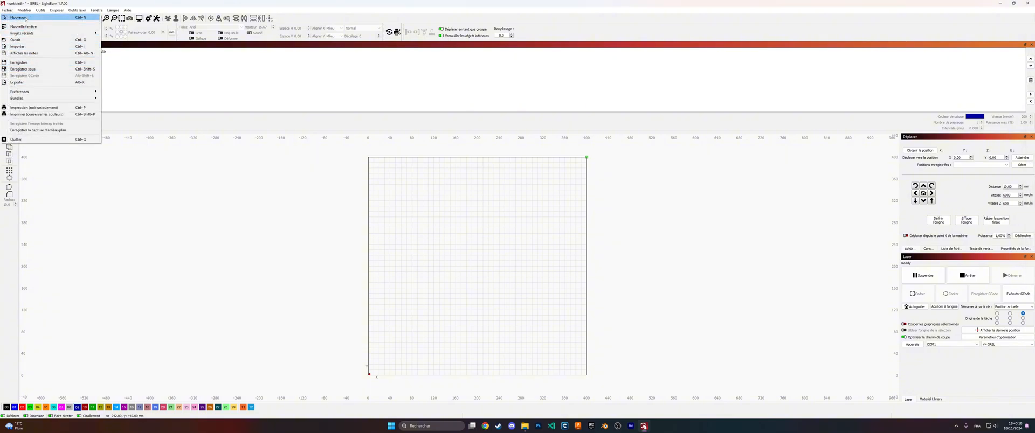
- Import the pebble photo from the galet folder and shrink it to about 218 mm wide beside the work area
left_click(30, 48)
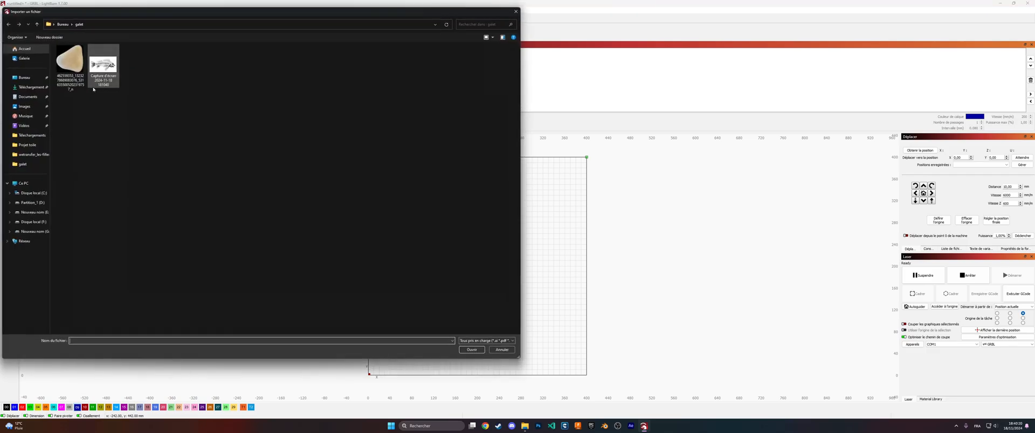
double_click(70, 67)
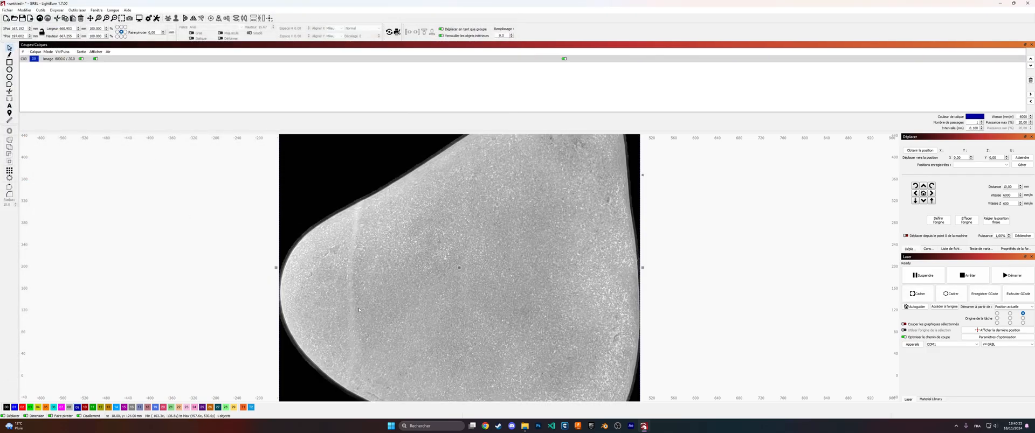
scroll(335, 305, "down", 4)
left_click_drag(325, 221, 498, 299)
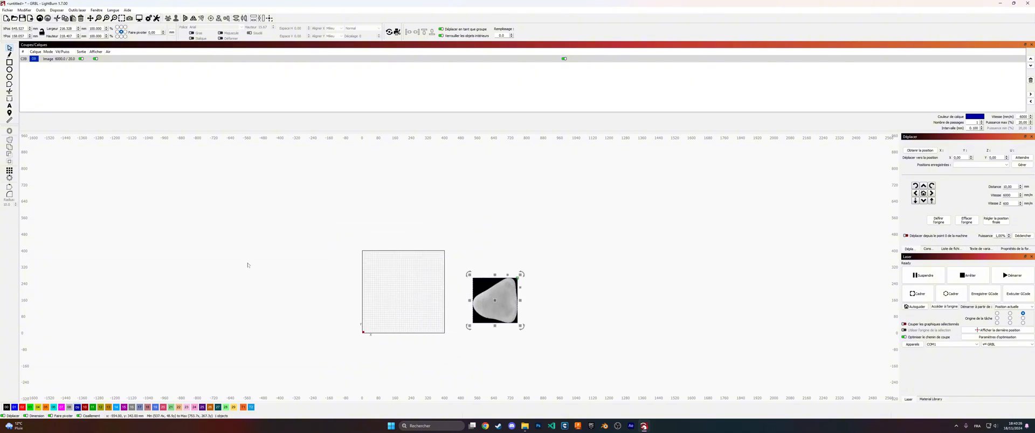
- Draw a reference rectangle about 281 by 103 mm in the upper part of the work area
key("ctrl+r")
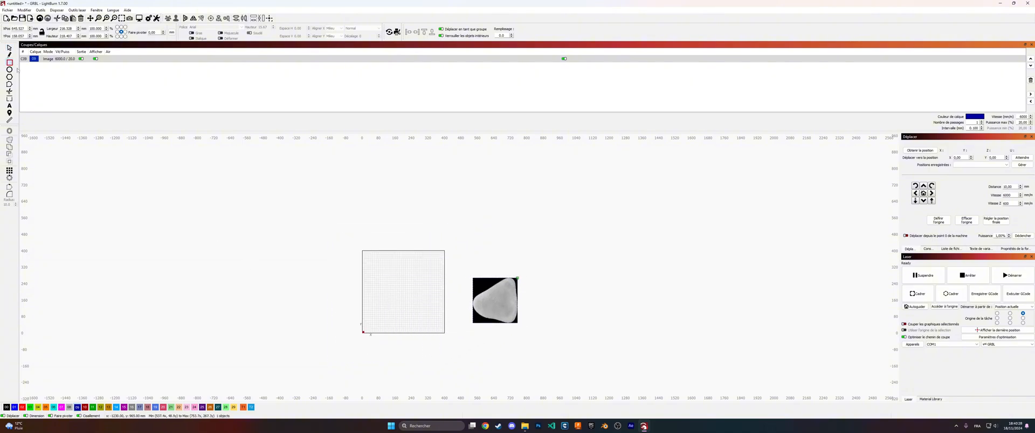
left_click_drag(370, 261, 428, 280)
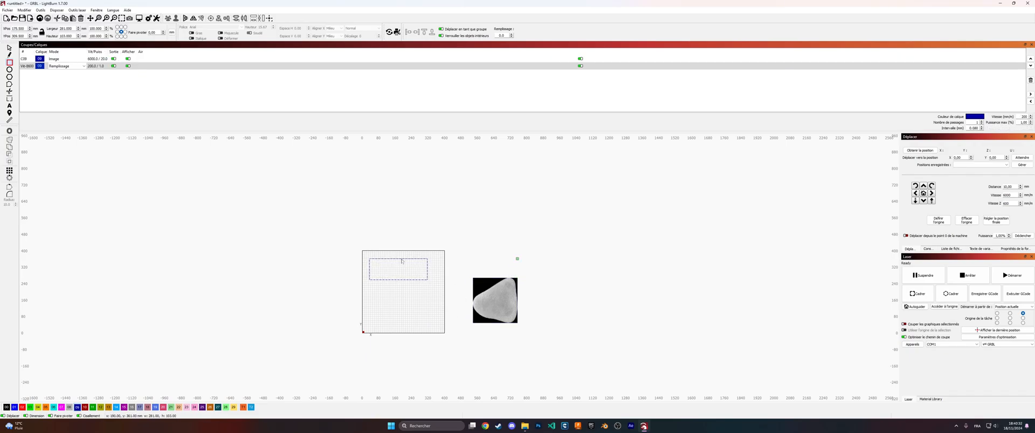
scroll(499, 313, "up", 4)
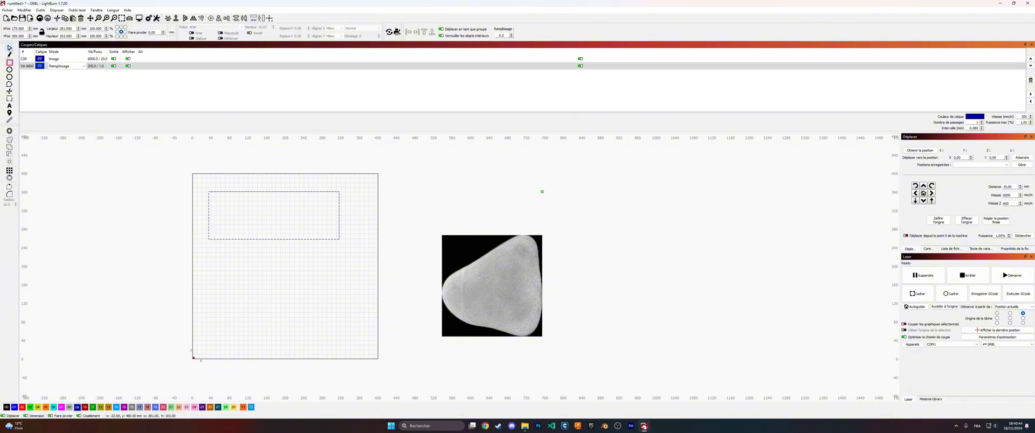
- Rotate the pebble photo clockwise until the pebble's upper edge is level and move it onto the work area below the rectangle
left_click(10, 48)
left_click(496, 291)
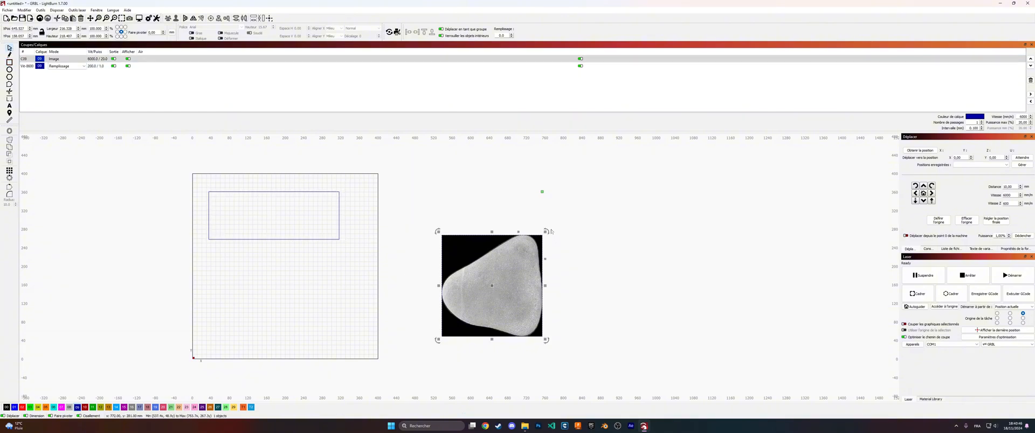
left_click_drag(547, 233, 564, 271)
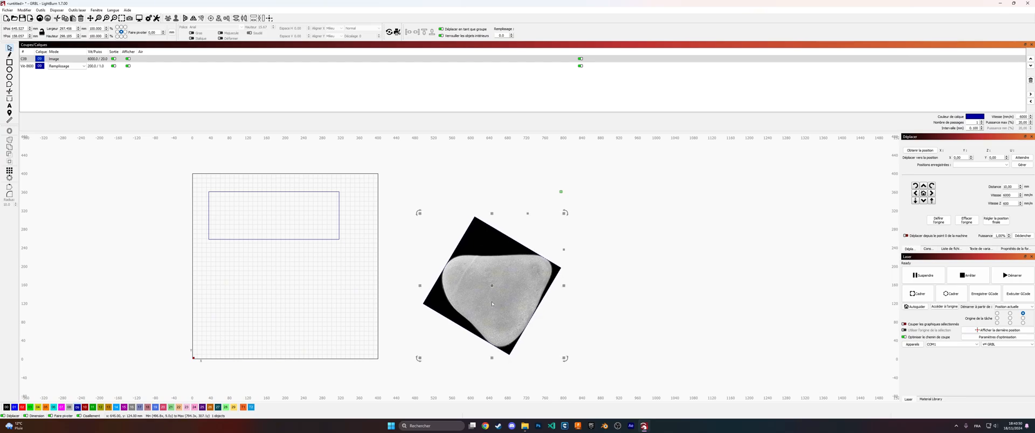
left_click_drag(491, 287, 281, 301)
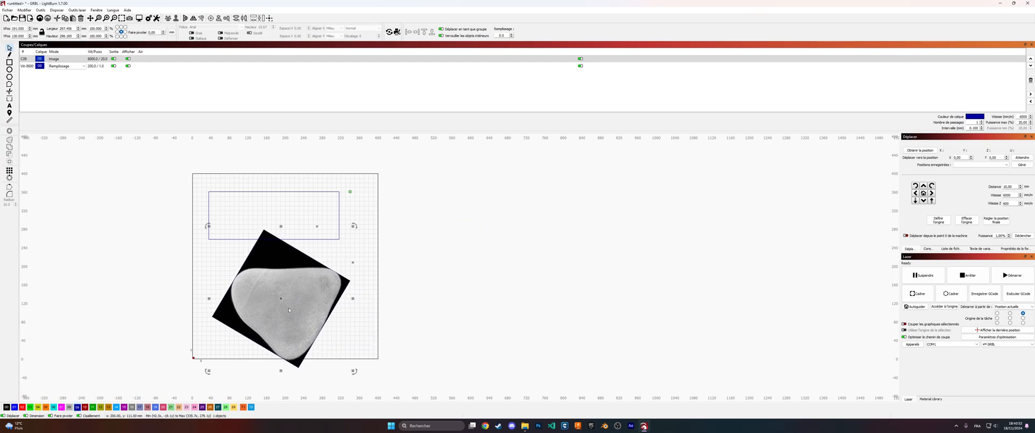
- Set the reference rectangle's width to 83 mm
left_click(323, 198)
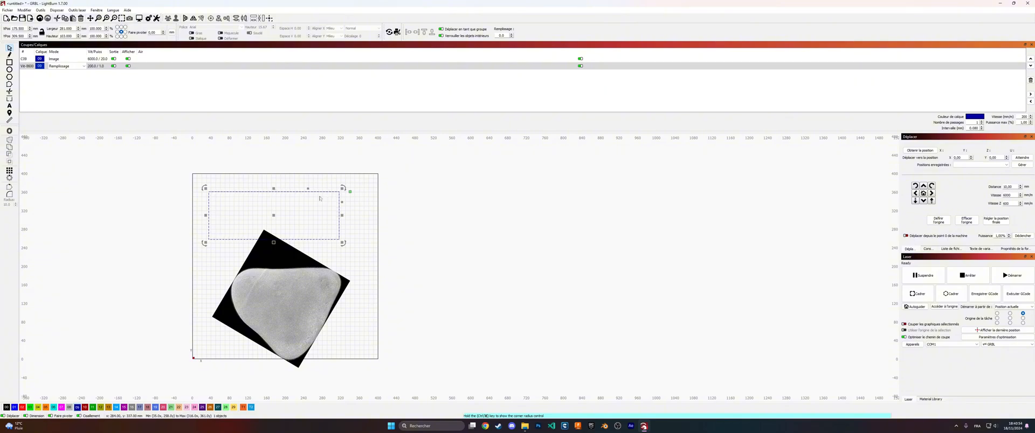
left_click_drag(73, 29, 59, 29)
type("83")
key("Return")
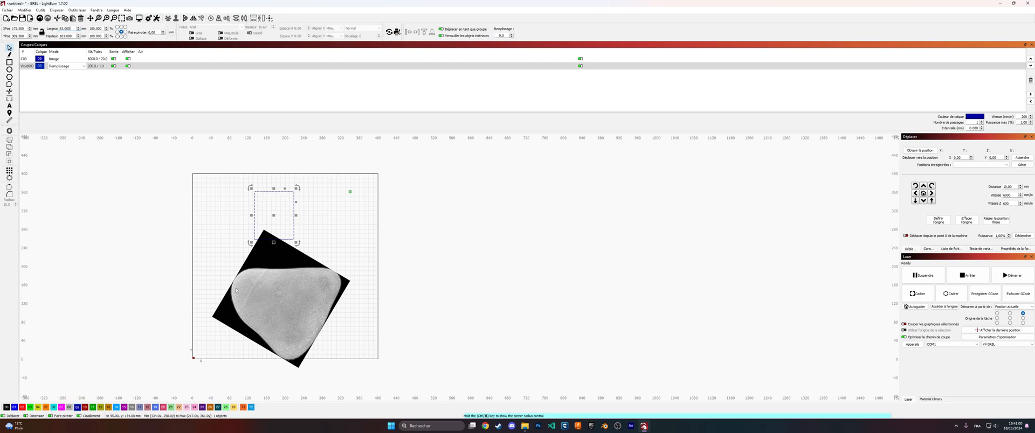
- Move and scale the pebble photo until the pebble itself spans exactly the width of the reference rectangle
left_click(273, 306)
left_click_drag(289, 302, 280, 237)
left_click_drag(201, 307, 260, 247)
left_click_drag(301, 206, 275, 216)
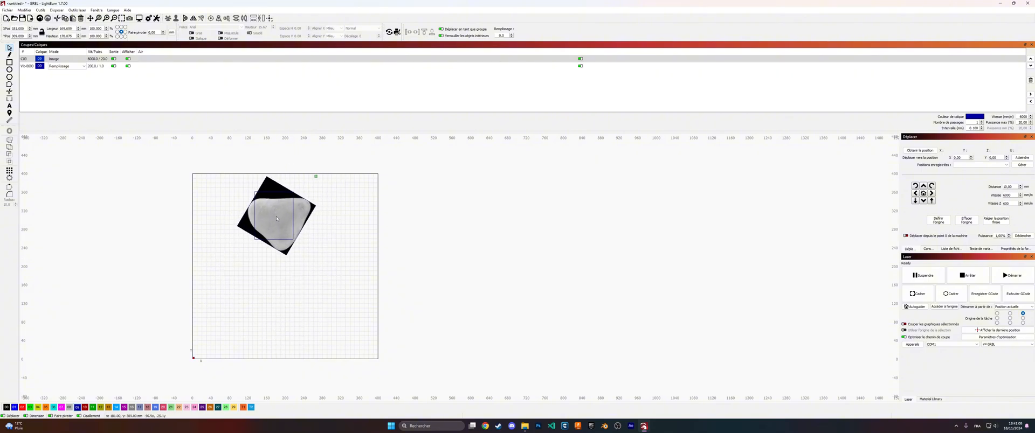
left_click_drag(234, 258, 263, 229)
left_click_drag(289, 202, 347, 323)
scroll(265, 229, "up", 8)
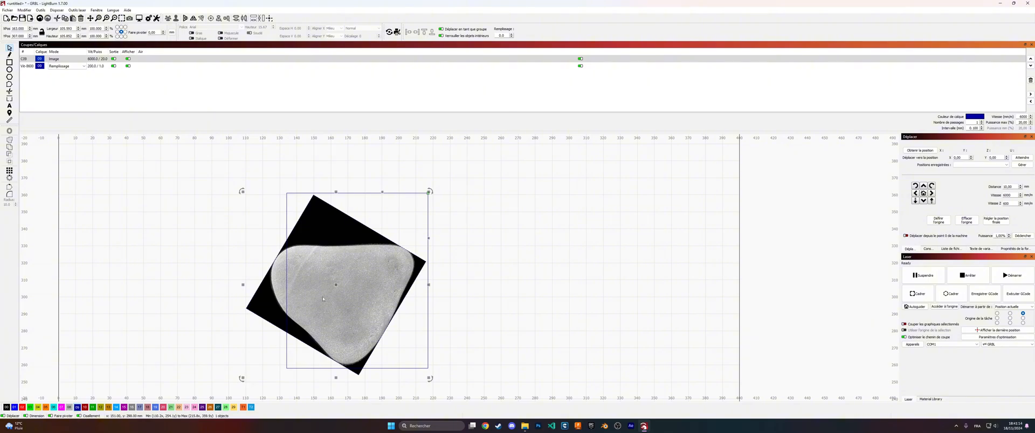
left_click_drag(323, 296, 349, 247)
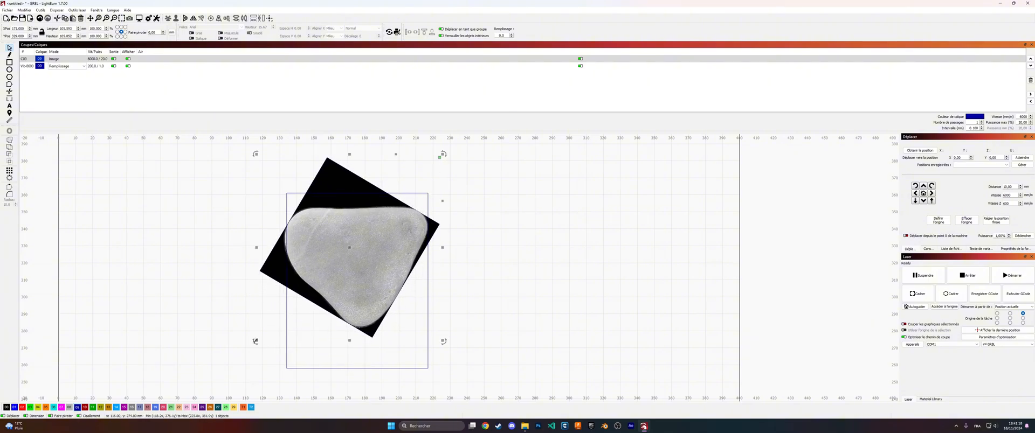
left_click_drag(256, 342, 262, 341)
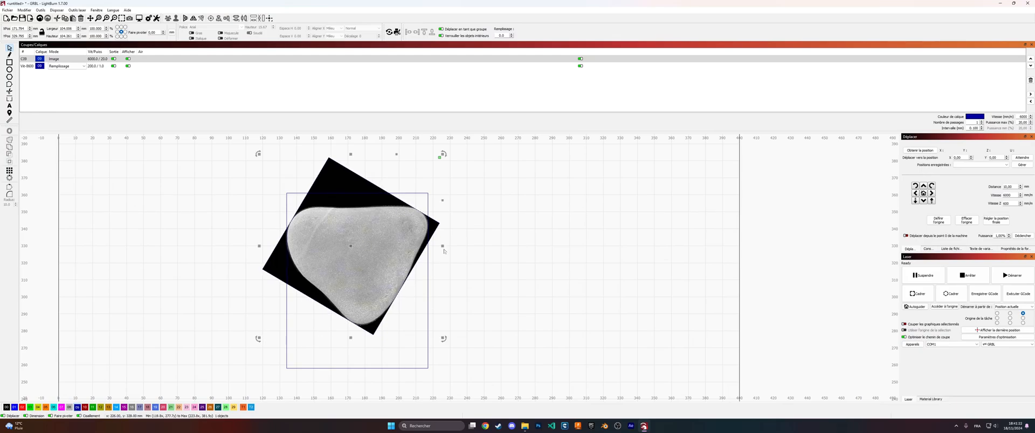
- Delete the reference rectangle, leaving only the pebble photo
left_click(414, 193)
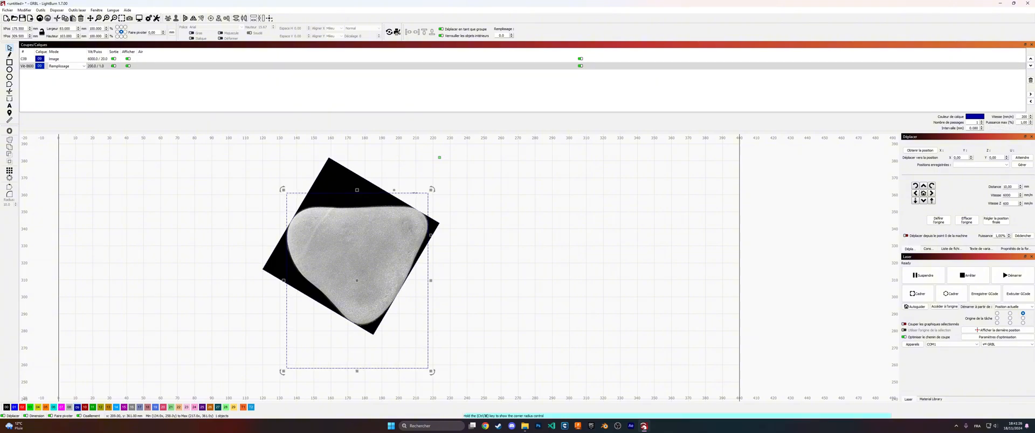
key("Delete")
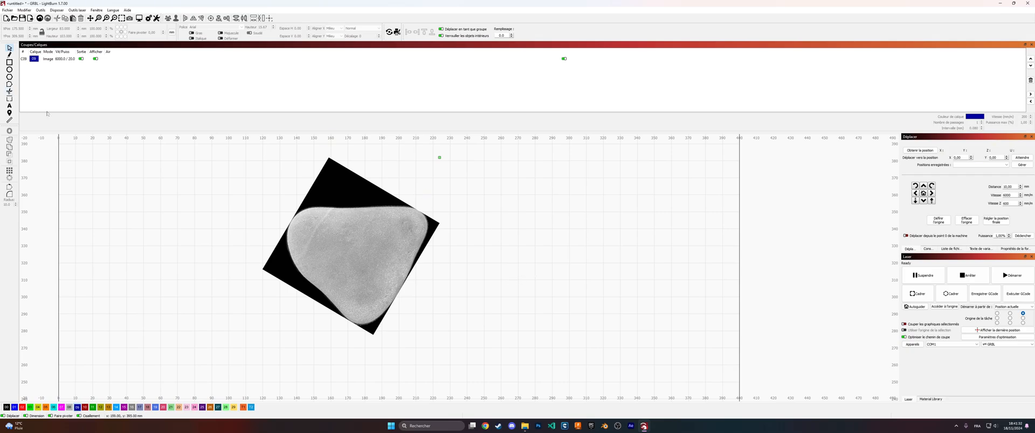
scroll(427, 228, "down", 2)
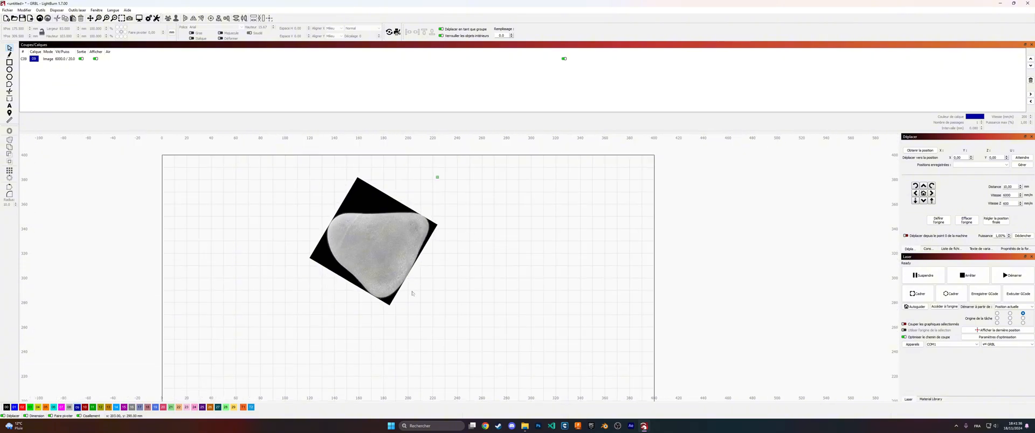
left_click(373, 239)
right_click(373, 240)
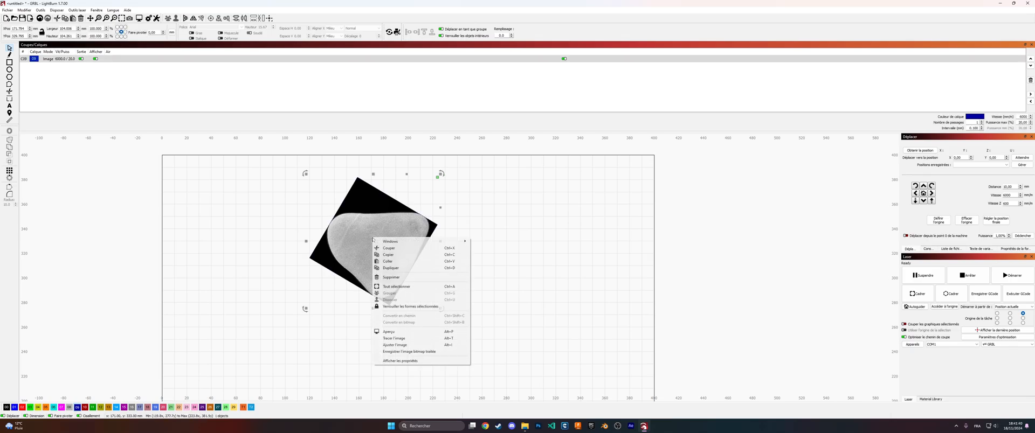
left_click(272, 222)
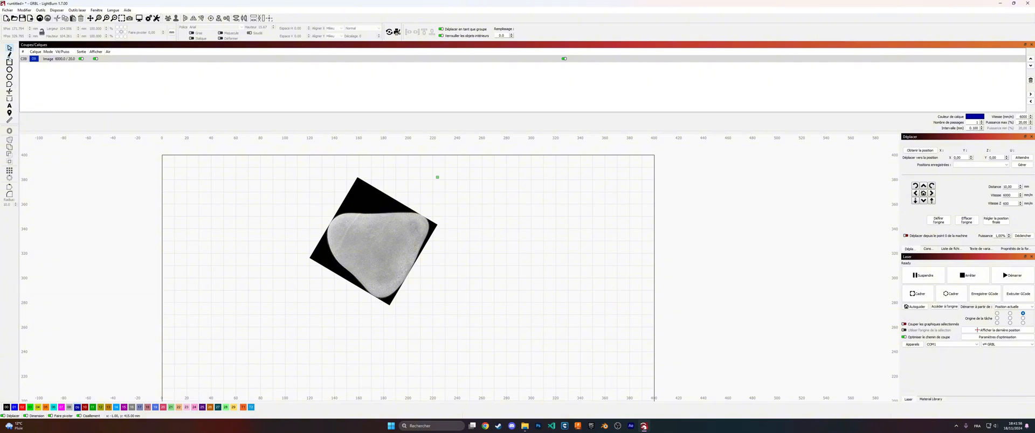
key("ctrl+l")
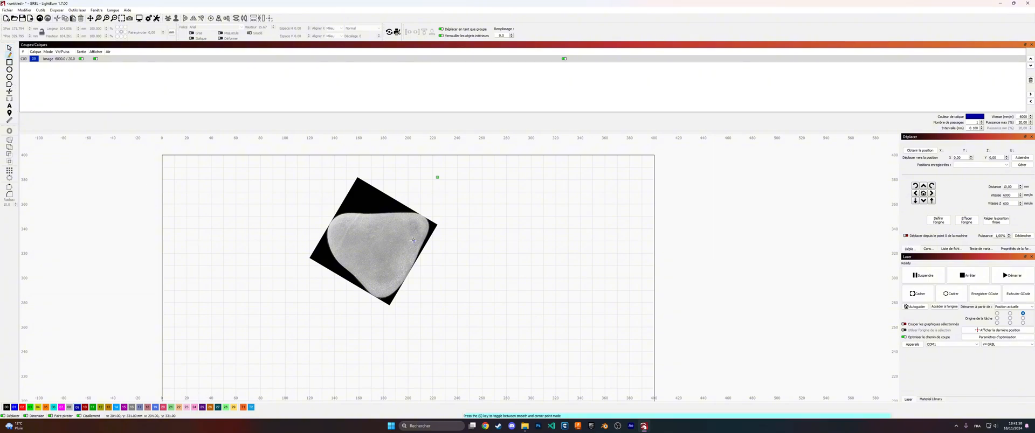
scroll(399, 244, "up", 4)
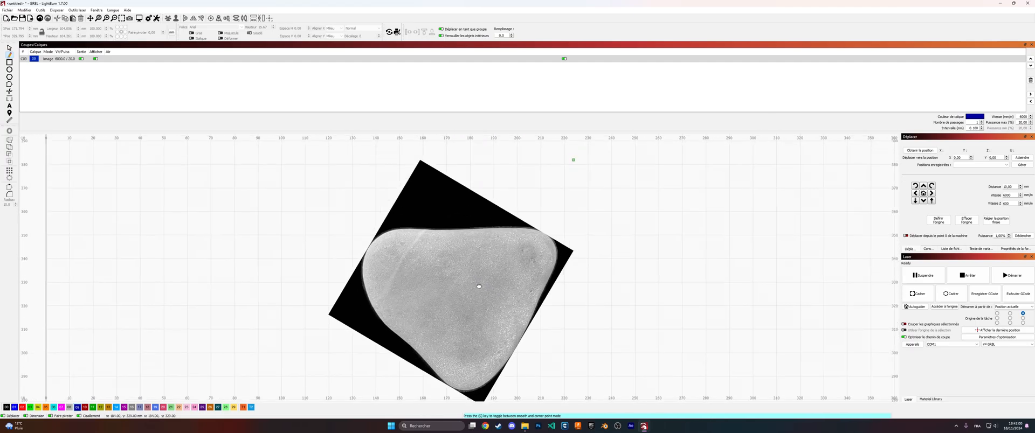
left_click(391, 232)
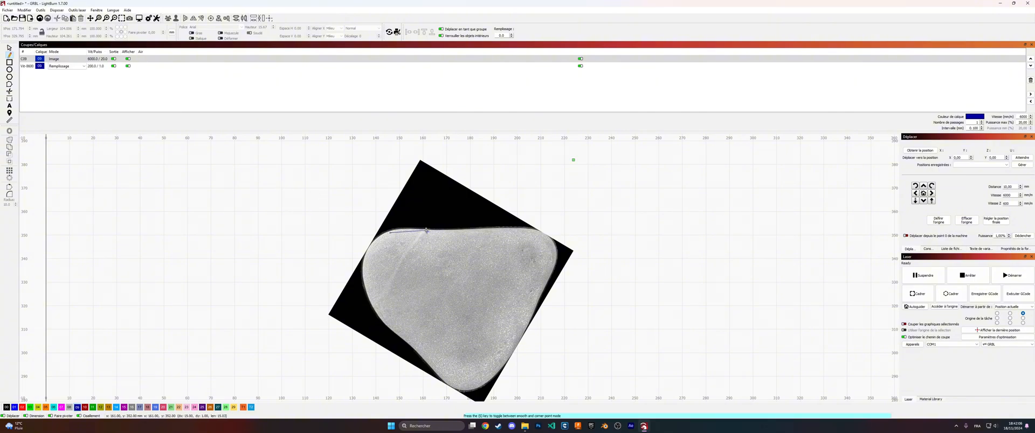
scroll(401, 230, "up", 2)
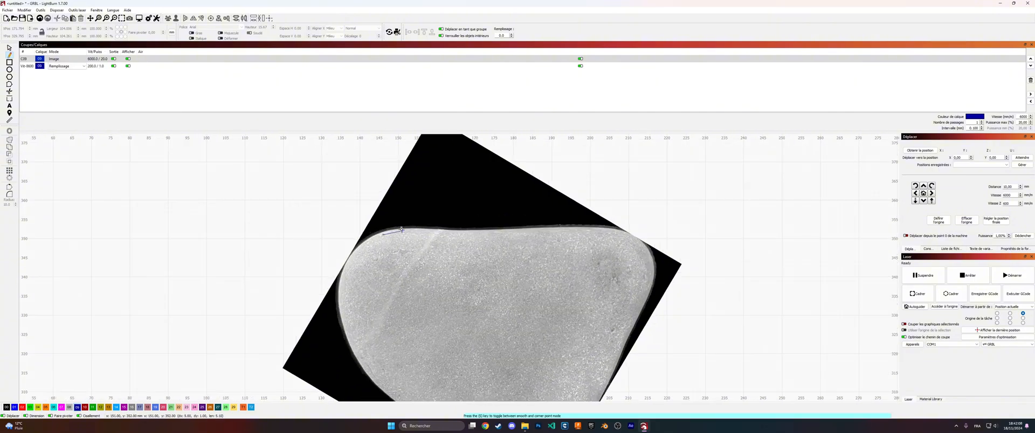
key("Escape")
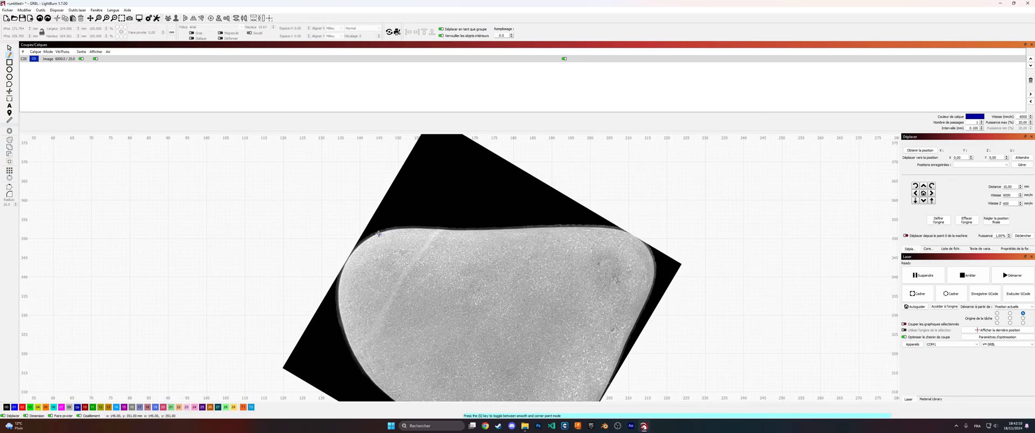
scroll(379, 234, "up", 2)
left_click(381, 236)
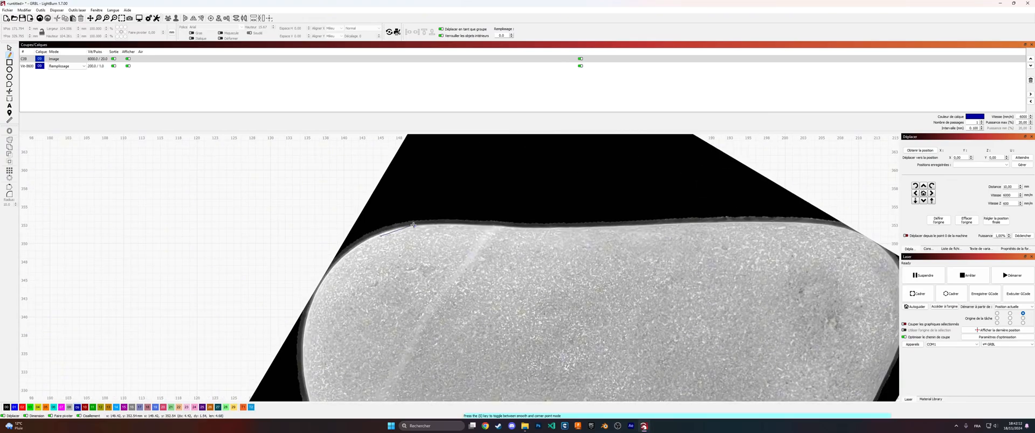
scroll(410, 229, "up", 3)
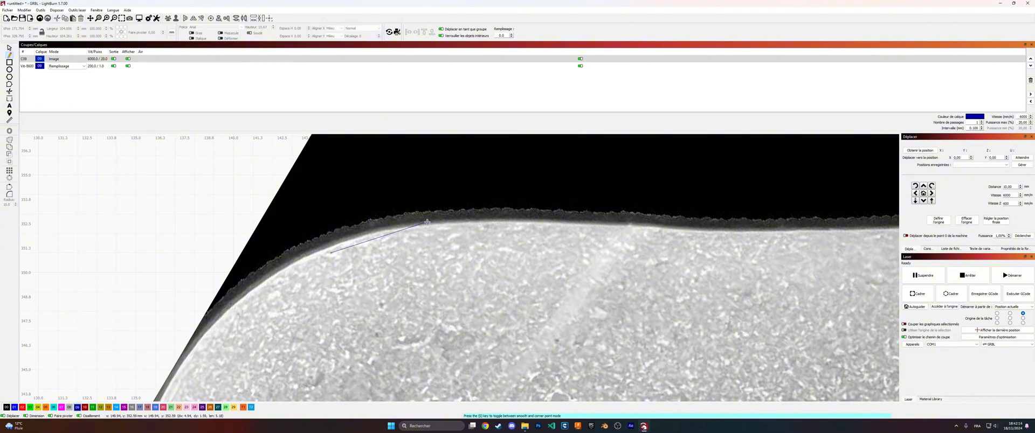
key("Escape")
- Start tracing the pebble's outline with line segments from its upper-left curve to the shallow dip in the upper edge
left_click(339, 242)
left_click(419, 225)
left_click(532, 223)
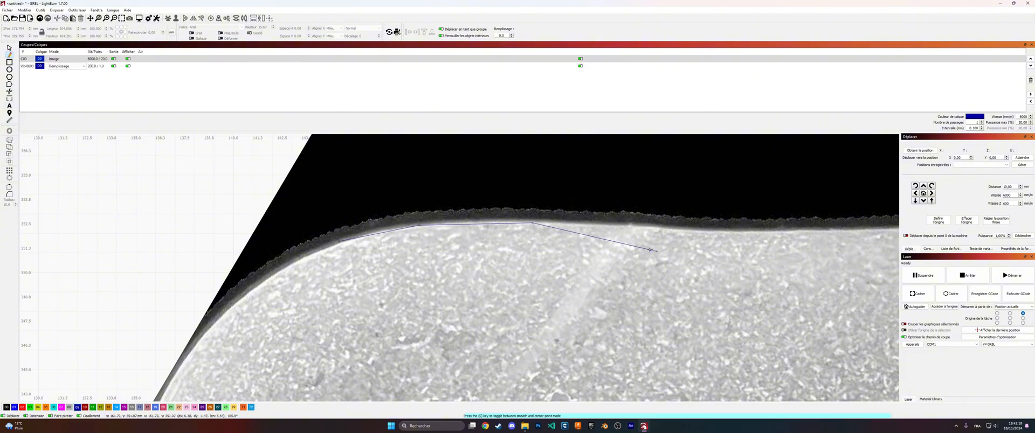
scroll(654, 249, "up", 1)
left_click_drag(655, 249, 511, 220)
left_click(486, 192)
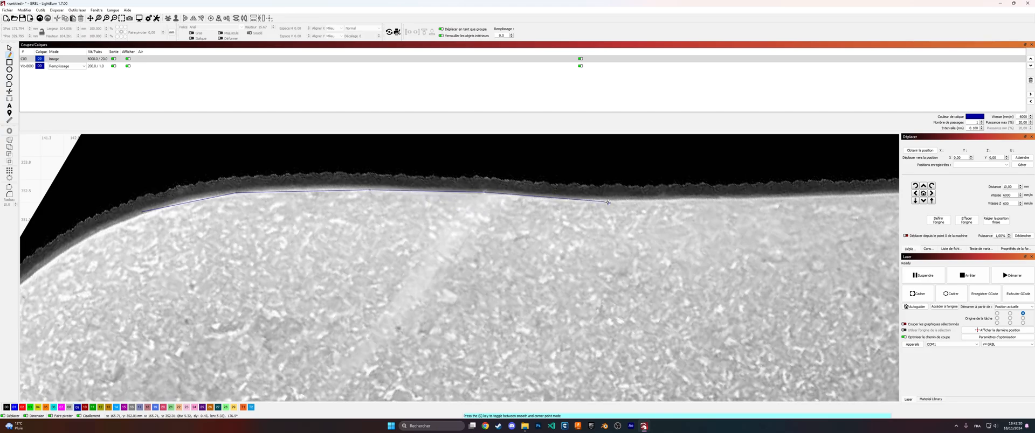
left_click(609, 201)
left_click_drag(694, 205, 526, 201)
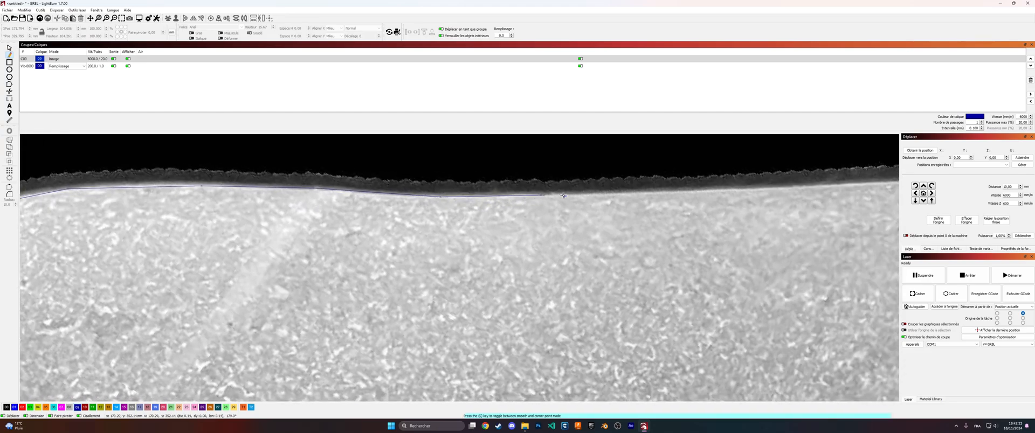
- Continue the line trace along the pebble's upper edge from the dip over the gentle crest near the right end
left_click(695, 190)
left_click_drag(677, 202, 494, 200)
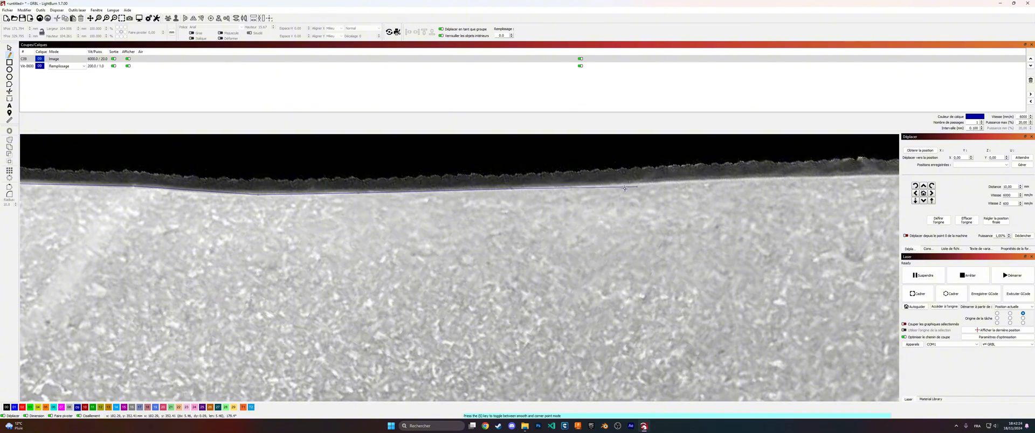
left_click(711, 180)
left_click_drag(808, 202, 580, 197)
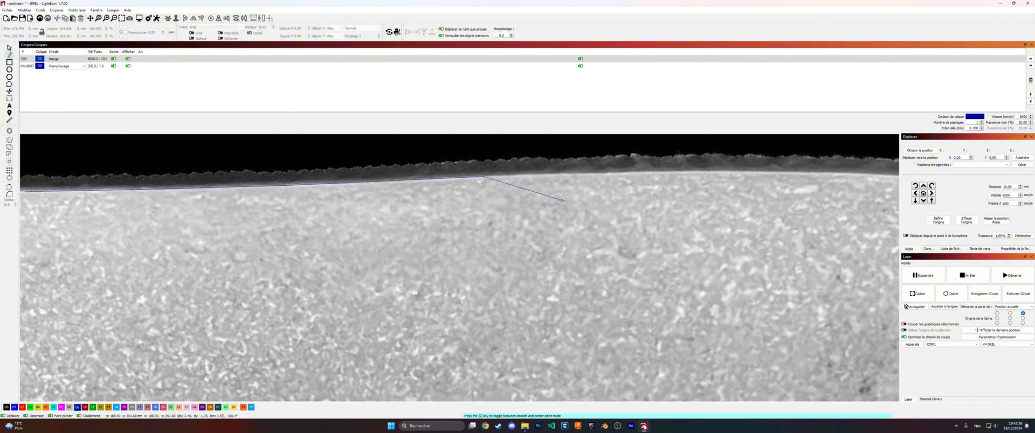
left_click(640, 171)
left_click_drag(782, 186, 598, 190)
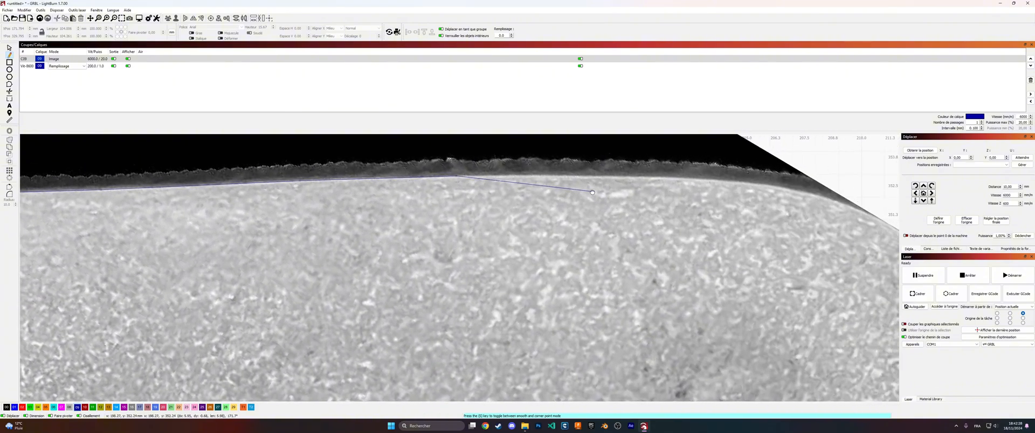
left_click(593, 175)
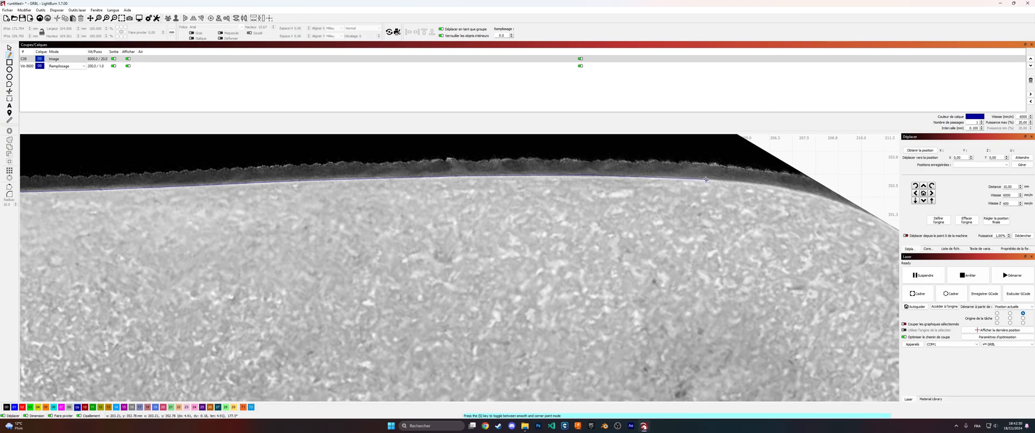
- Continue the line trace from the upper edge's crest around the pebble's rounded upper-right corner to the start of its right side
left_click(778, 187)
left_click_drag(814, 199, 734, 186)
left_click(760, 189)
left_click_drag(778, 209, 611, 170)
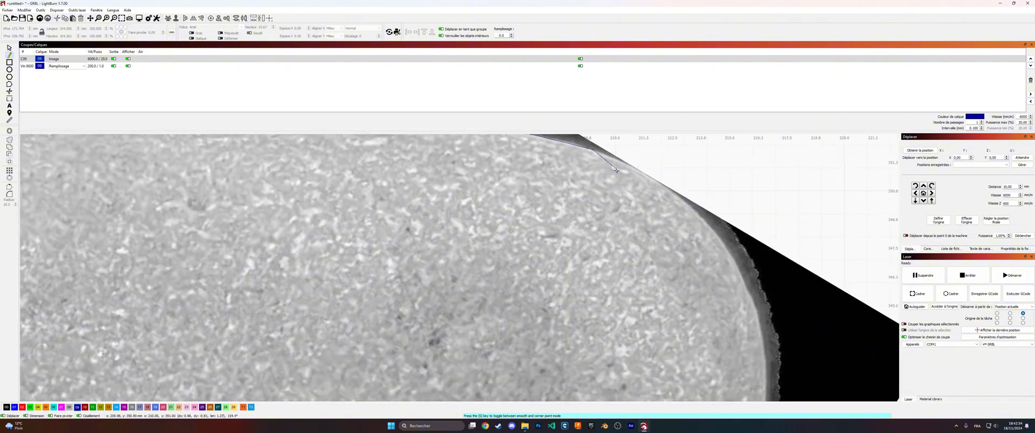
left_click(634, 166)
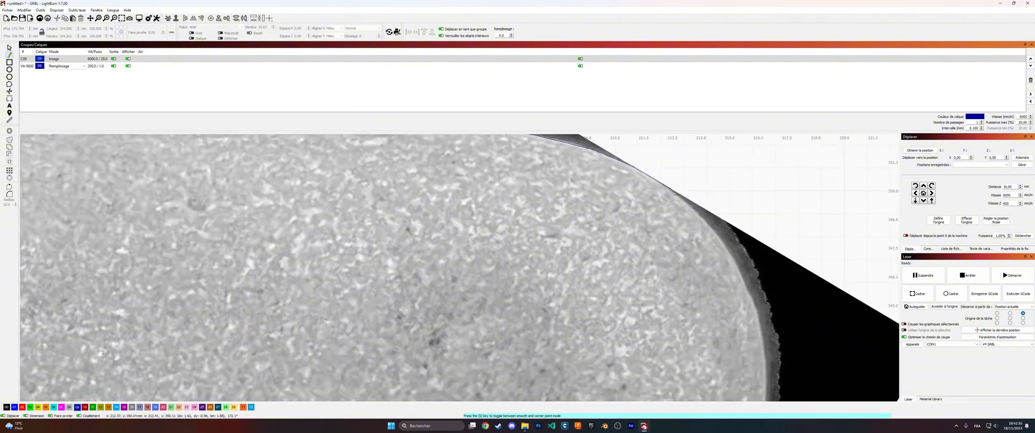
left_click(689, 205)
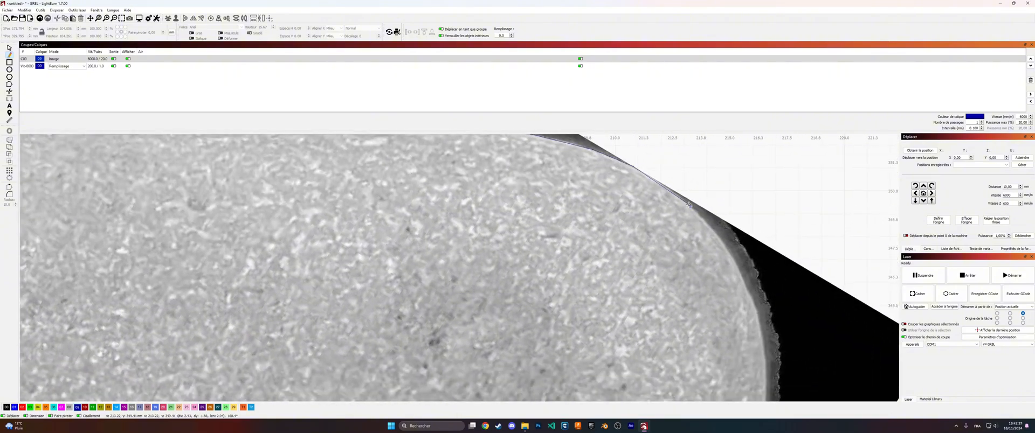
left_click(726, 247)
left_click(752, 297)
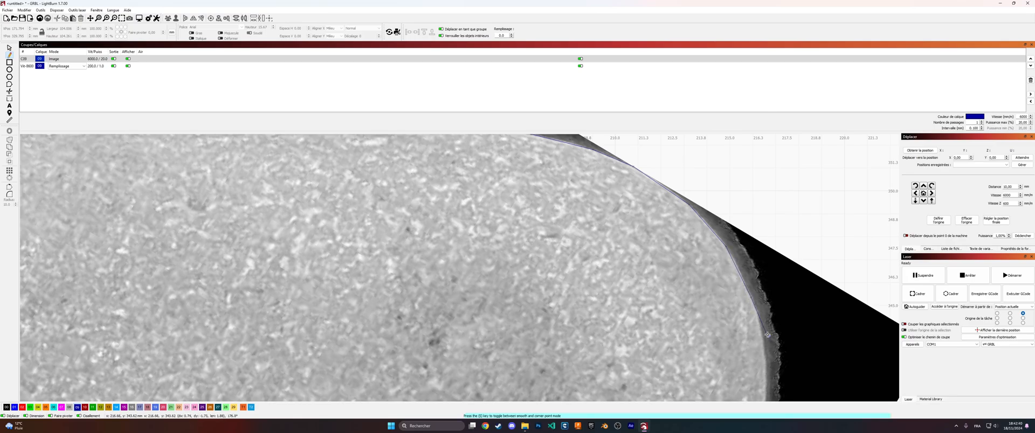
- Continue the trace down the pebble's right side, from below the rounded corner along the upper part of the slanted edge
left_click_drag(767, 334, 748, 249)
left_click(748, 323)
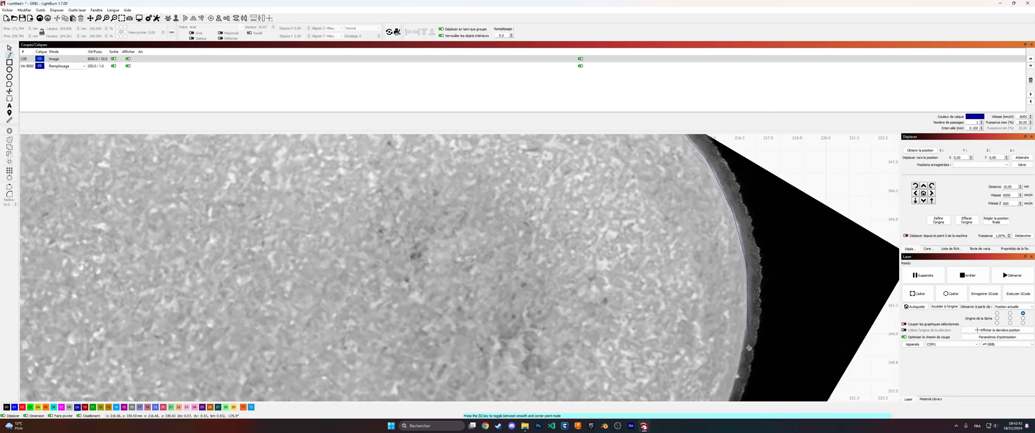
left_click_drag(750, 360, 769, 232)
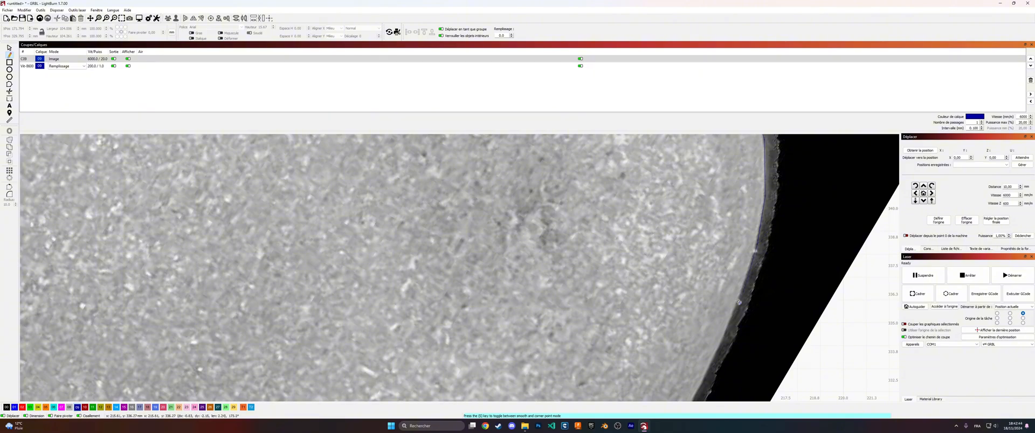
left_click(723, 341)
left_click_drag(752, 281, 779, 180)
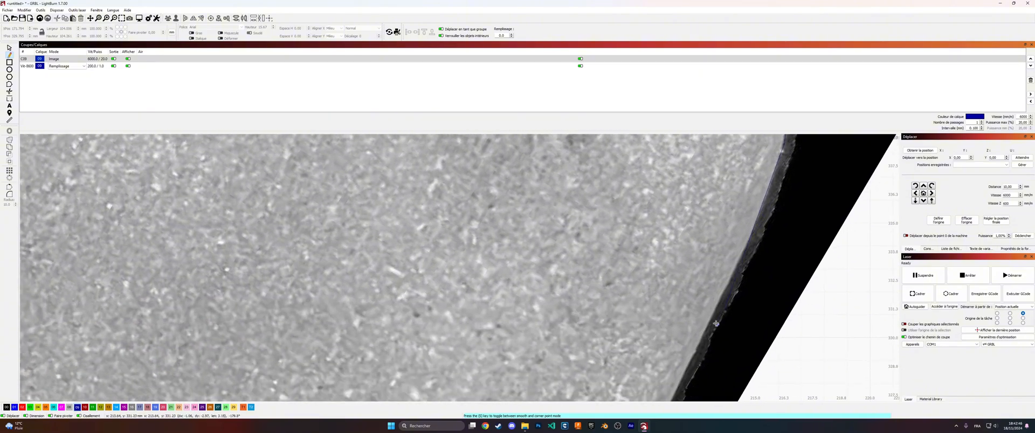
left_click(707, 329)
left_click_drag(693, 393, 740, 280)
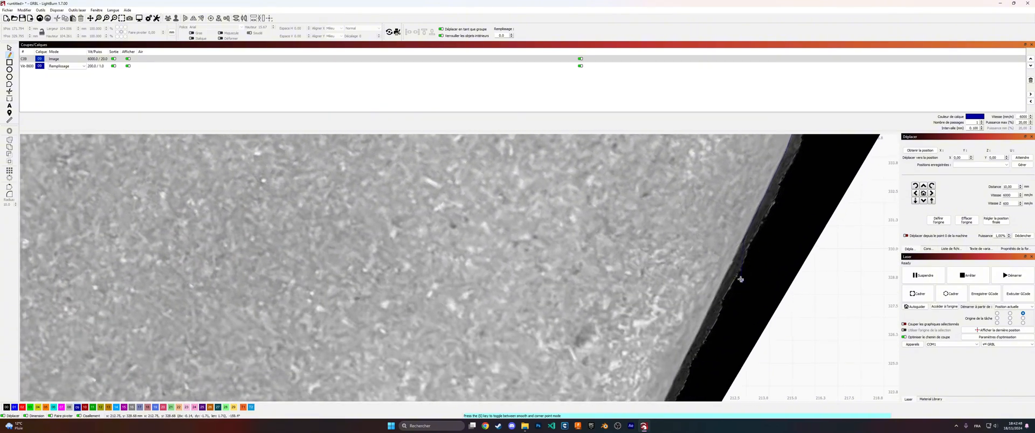
left_click_drag(691, 383, 762, 252)
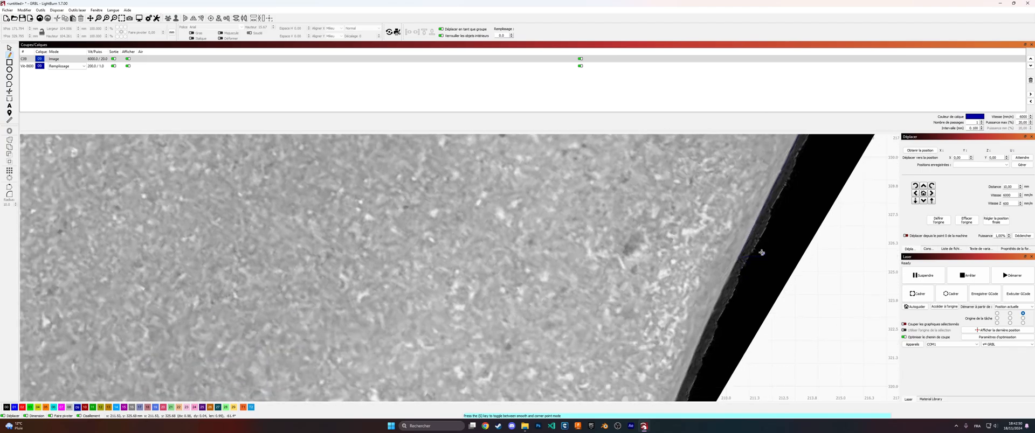
left_click(688, 370)
- Continue the trace down the remaining slanted right edge and into the curve of the pebble's lower tip
scroll(689, 367, "down", 5)
scroll(689, 366, "down", 3)
left_click_drag(699, 362, 713, 271)
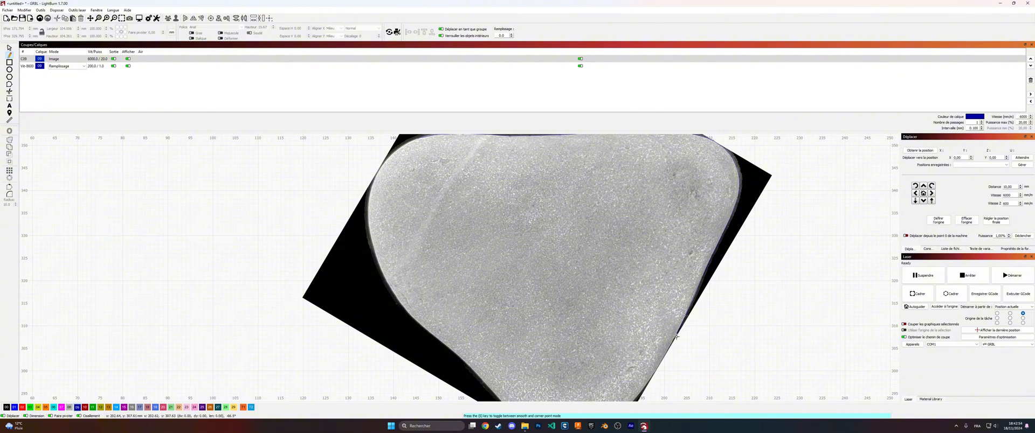
scroll(676, 337, "up", 4)
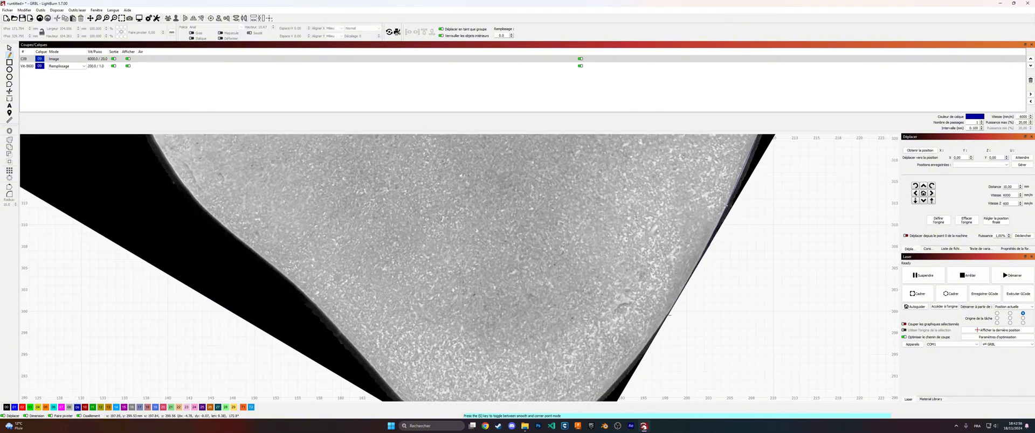
left_click_drag(662, 361, 689, 308)
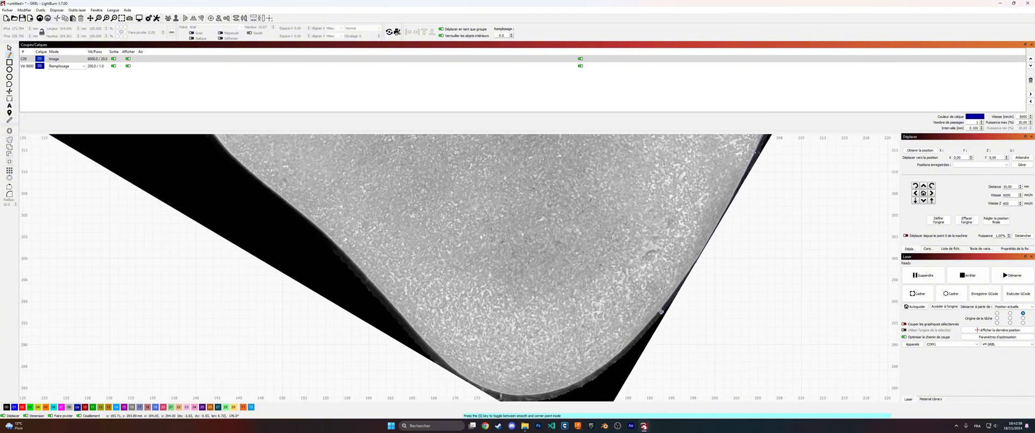
left_click(658, 315)
left_click(660, 314)
left_click(606, 368)
left_click(580, 383)
- Trace around the pebble's rounded lower tip and up onto the start of its lower-left edge
scroll(547, 393, "up", 5)
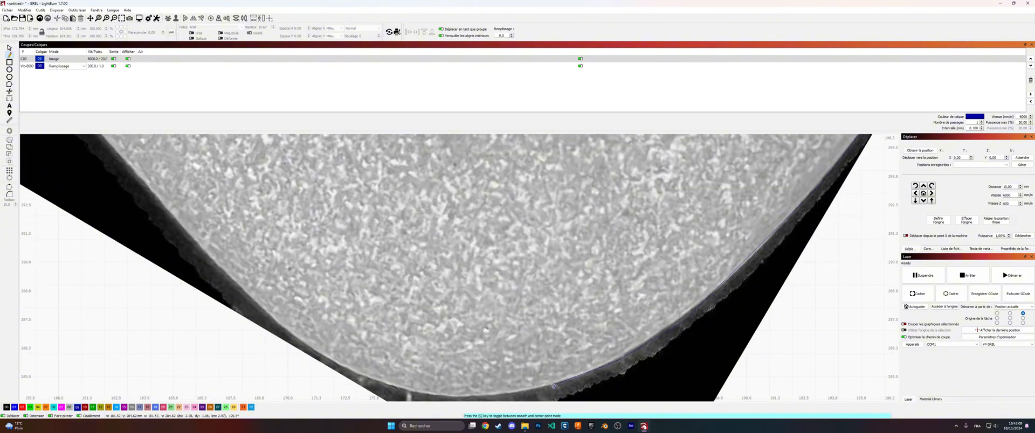
scroll(504, 393, "up", 3)
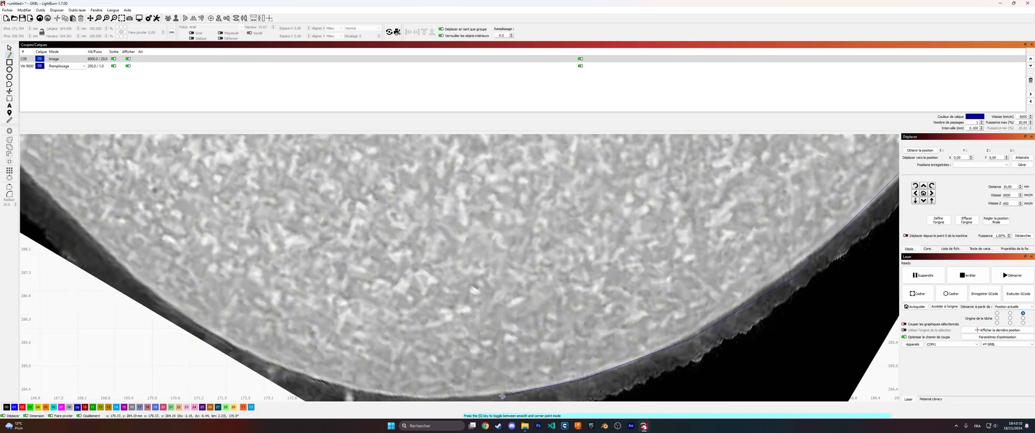
left_click(346, 389)
scroll(378, 366, "down", 2)
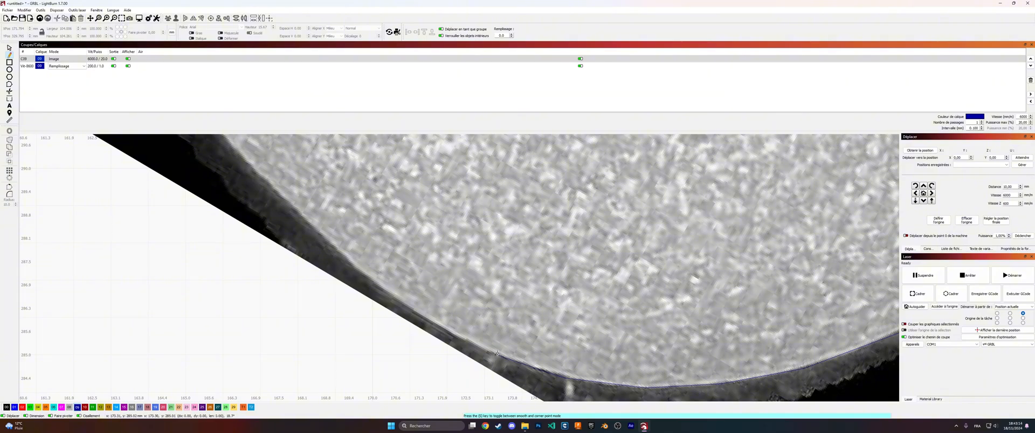
scroll(428, 323, "down", 1)
left_click(414, 310)
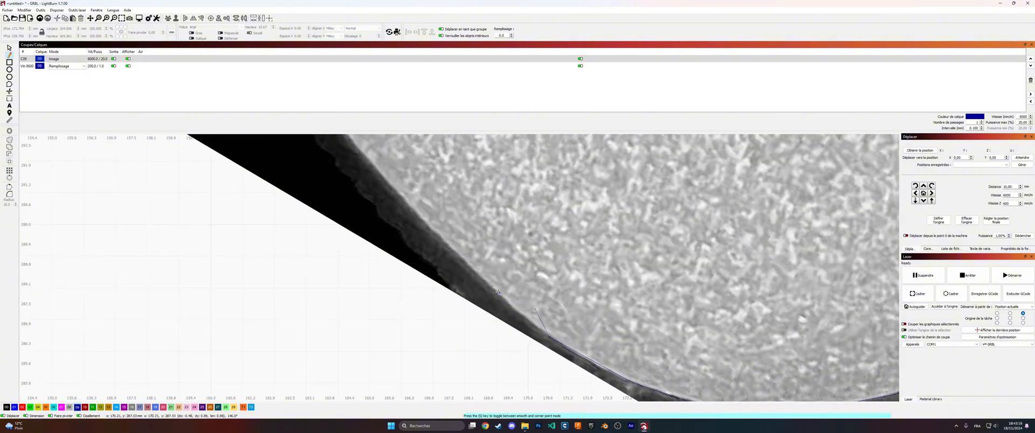
left_click(462, 261)
- Continue the trace up the pebble's lower-left edge through the slight inward bend
scroll(525, 276, "down", 5)
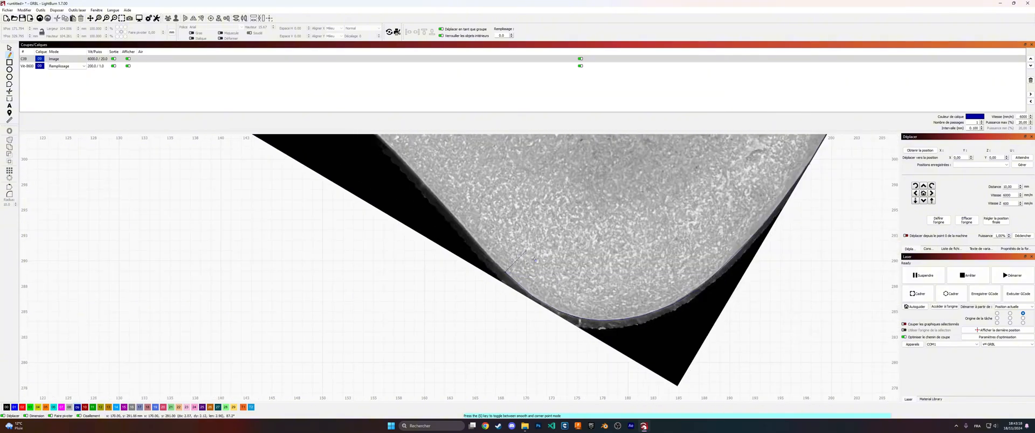
left_click_drag(528, 255, 596, 332)
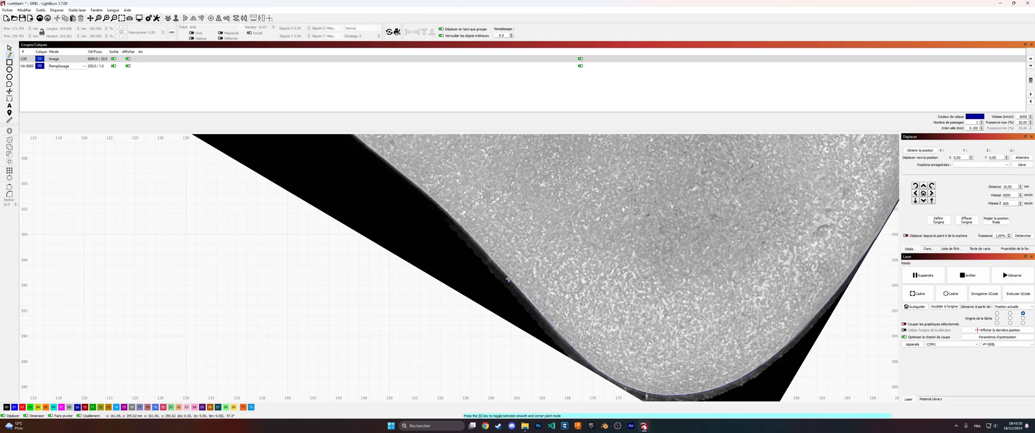
scroll(494, 218, "down", 3)
left_click_drag(492, 216, 543, 294)
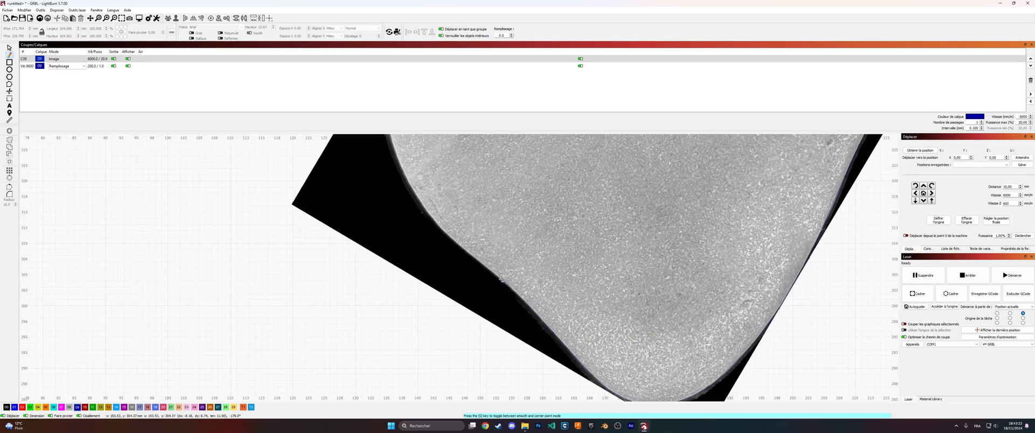
scroll(502, 279, "up", 5)
left_click(501, 280)
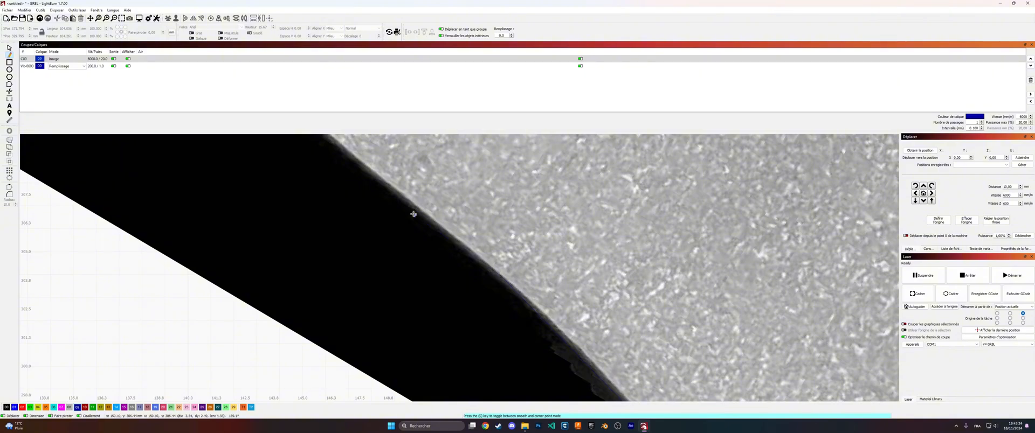
left_click(399, 192)
- Continue the trace from the lower-left bend up the convex curve onto the pebble's left side
scroll(396, 190, "up", 1)
left_click_drag(372, 151, 511, 289)
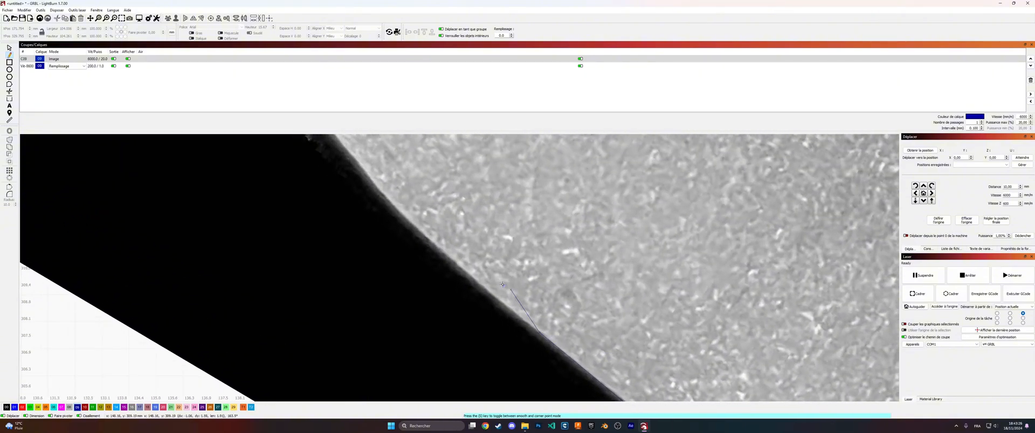
left_click_drag(432, 231, 632, 358)
left_click(505, 221)
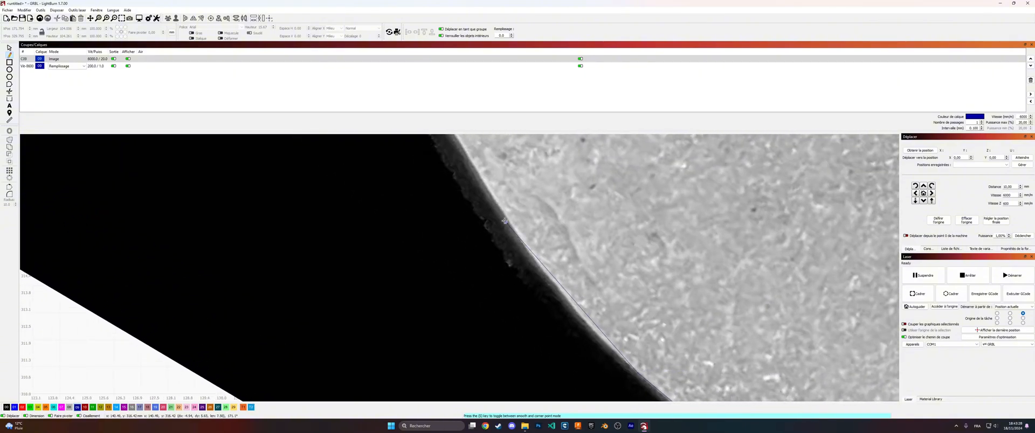
scroll(561, 252, "up", 1)
scroll(561, 253, "down", 2)
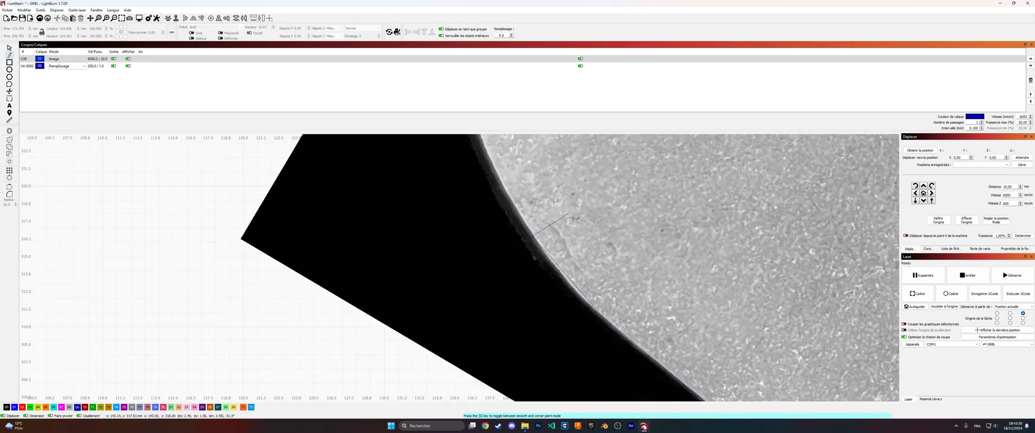
left_click_drag(542, 221, 560, 372)
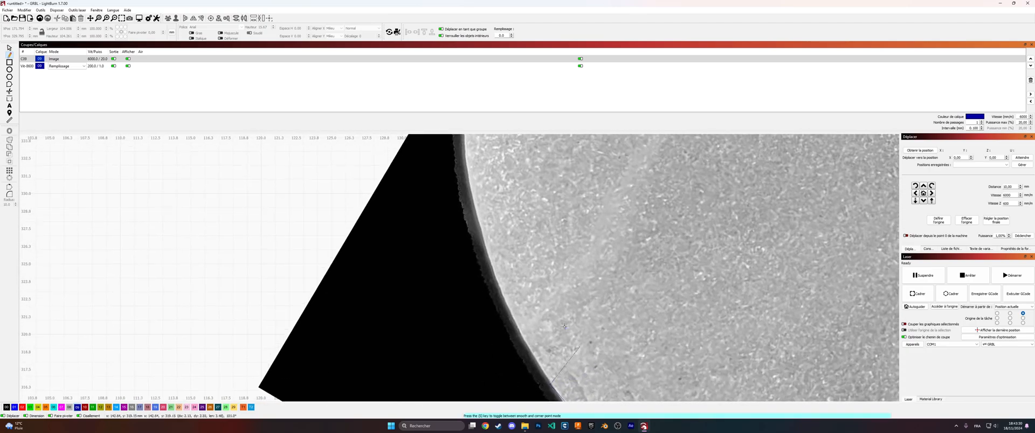
left_click(480, 218)
- Trace the upper left side and upper-left corner, closing the pebble outline at its starting point
left_click_drag(603, 388, 604, 391)
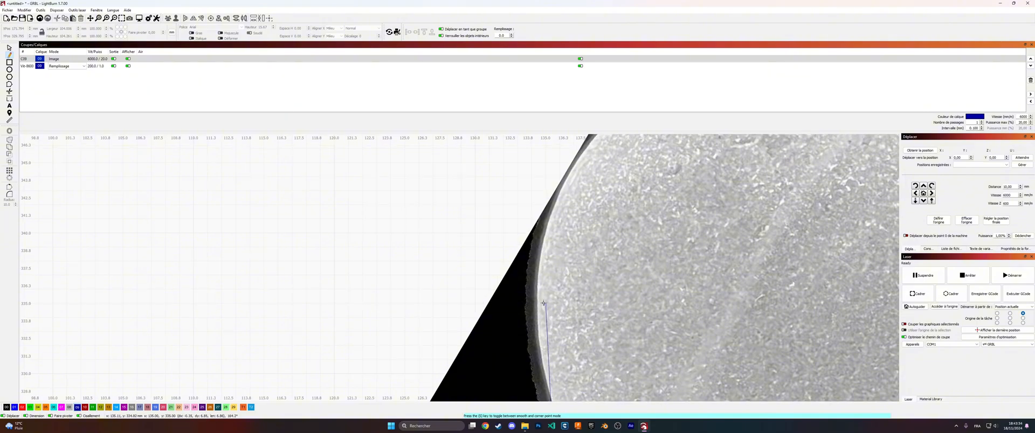
left_click(538, 335)
left_click(547, 225)
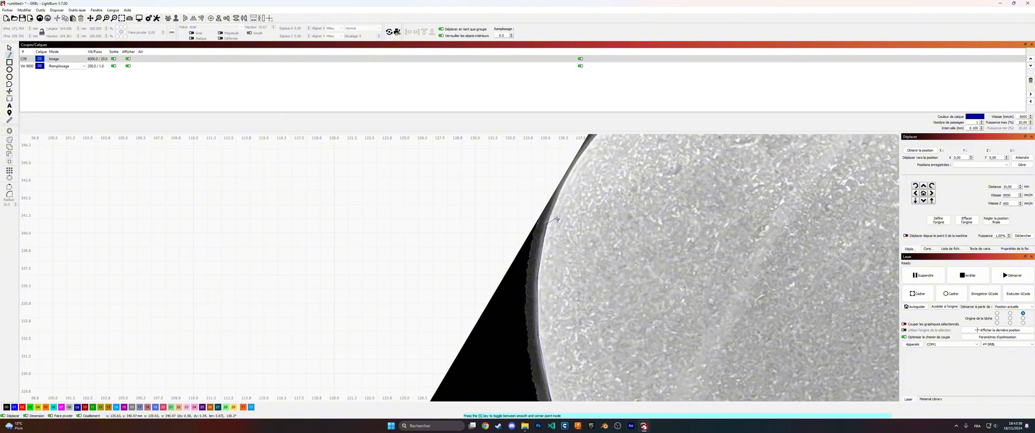
left_click_drag(577, 213, 546, 309)
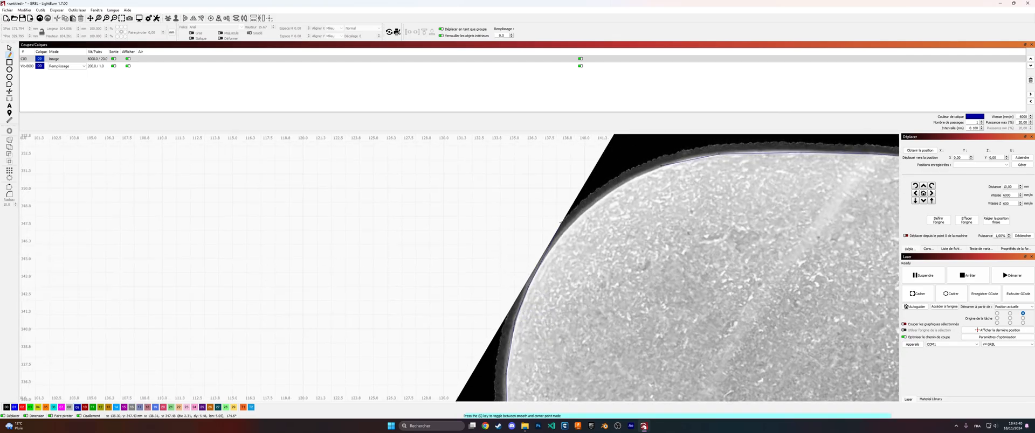
left_click(557, 245)
left_click(632, 180)
left_click(662, 166)
key("ctrl+z")
scroll(673, 307, "down", 6)
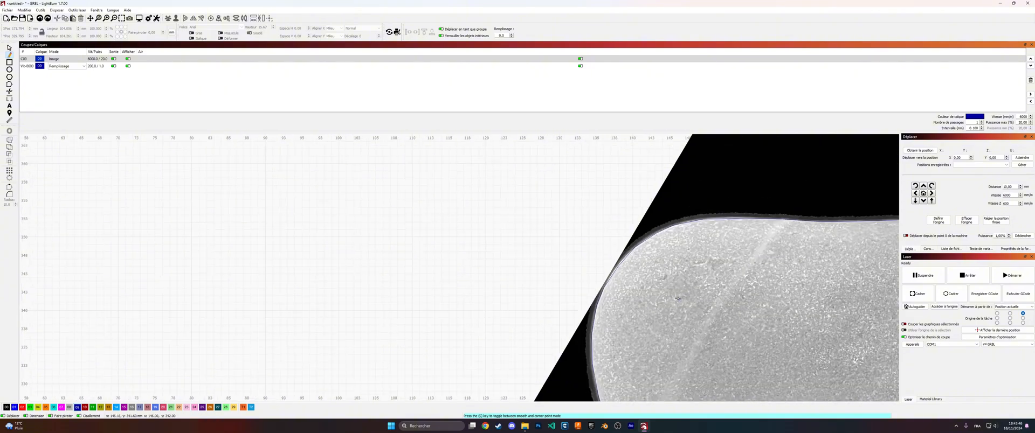
scroll(425, 205, "down", 3)
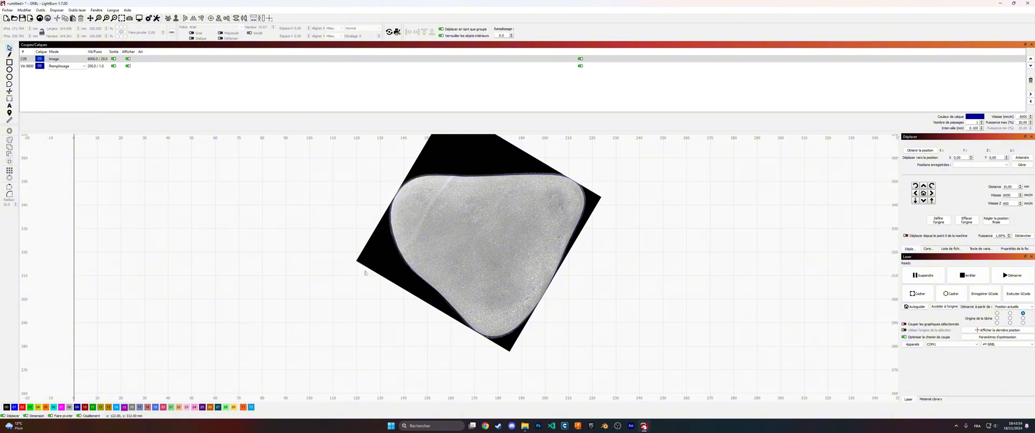
- Select the traced pebble outline and assign it to the purple Ligne layer
scroll(418, 275, "up", 5)
left_click(407, 249)
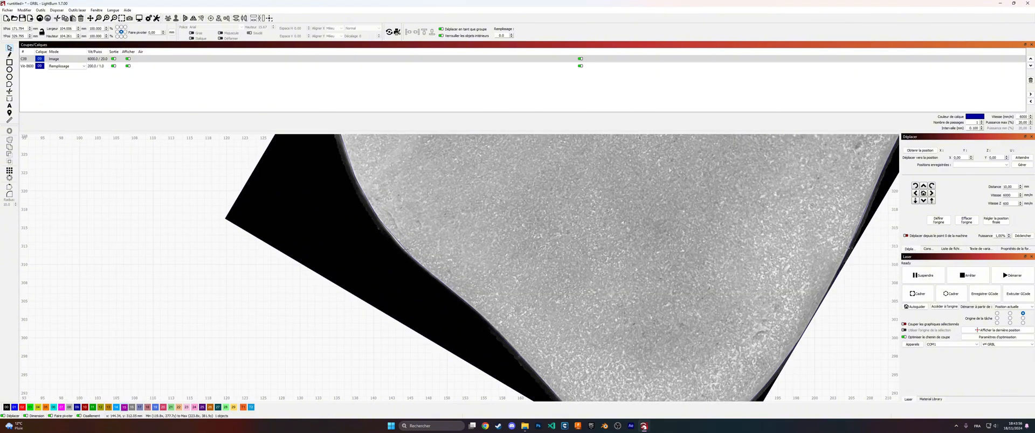
scroll(404, 252, "down", 3)
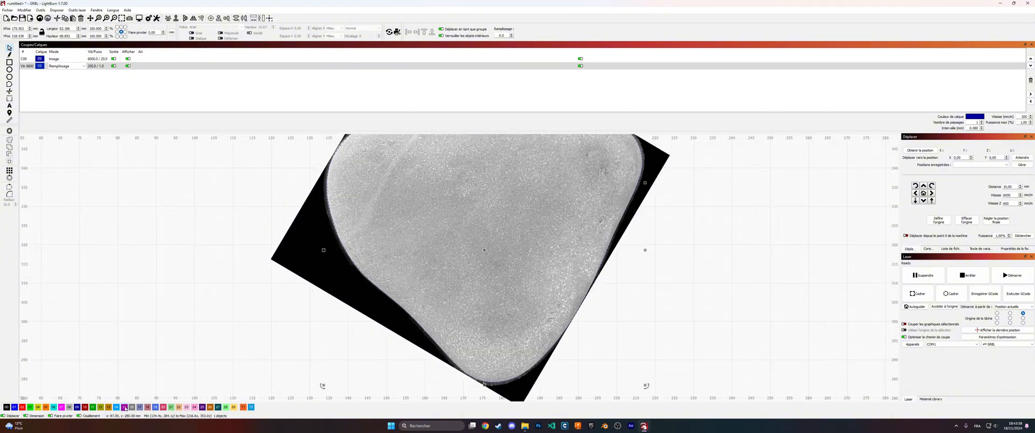
left_click(125, 407)
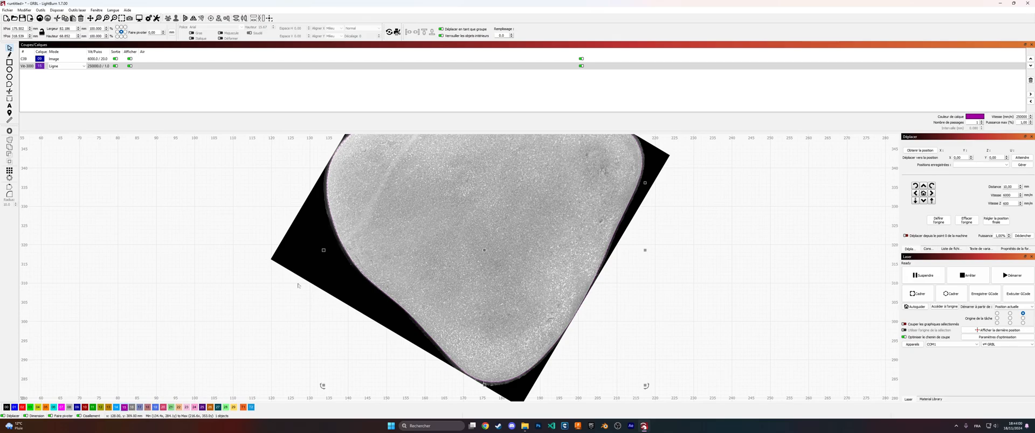
- Delete the Image layer with the pebble photo, leaving only the traced purple outline
scroll(260, 191, "down", 1)
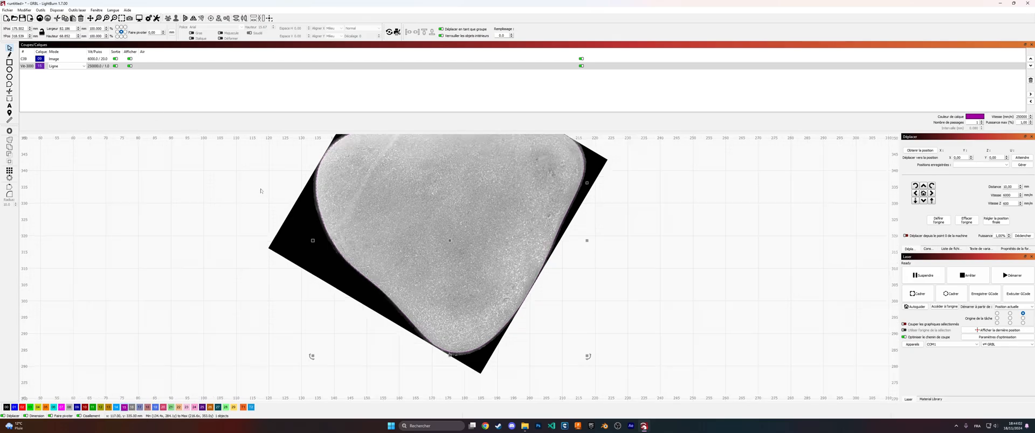
scroll(260, 191, "down", 3)
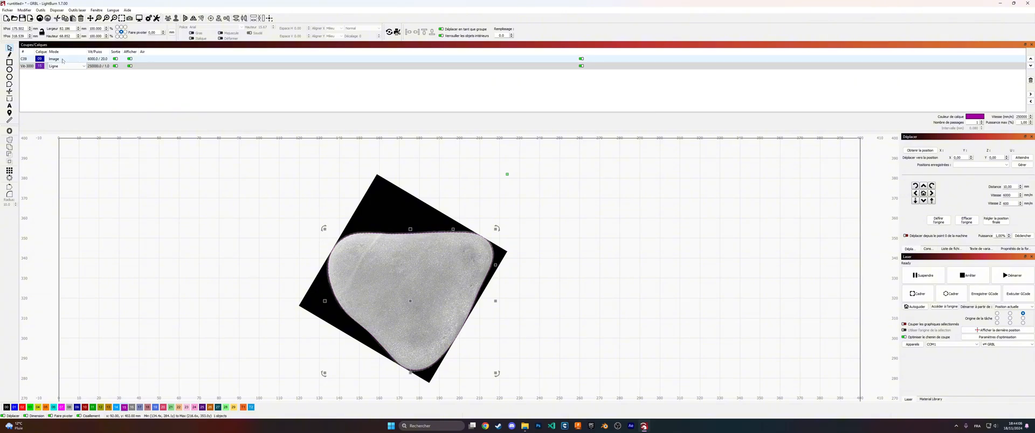
left_click(63, 59)
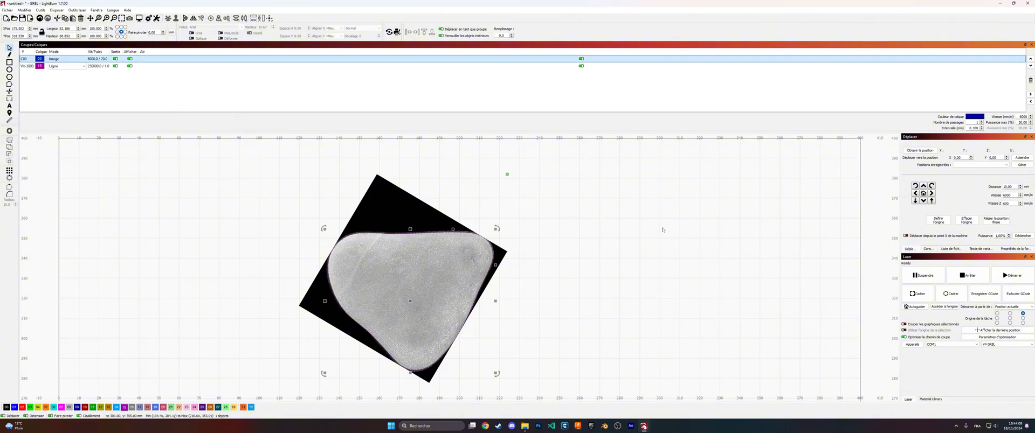
left_click(1031, 79)
left_click(552, 225)
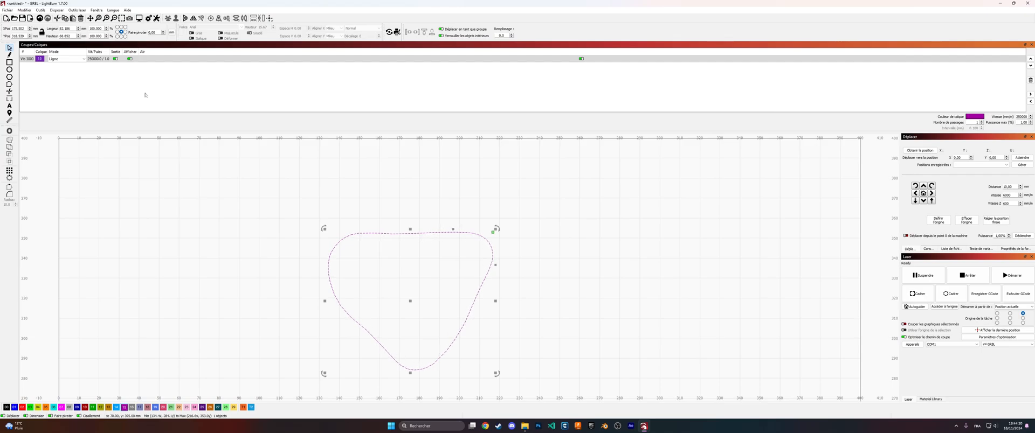
- Set the purple outline layer's speed to 200 mm/min and increase its number of passes
left_click(41, 59)
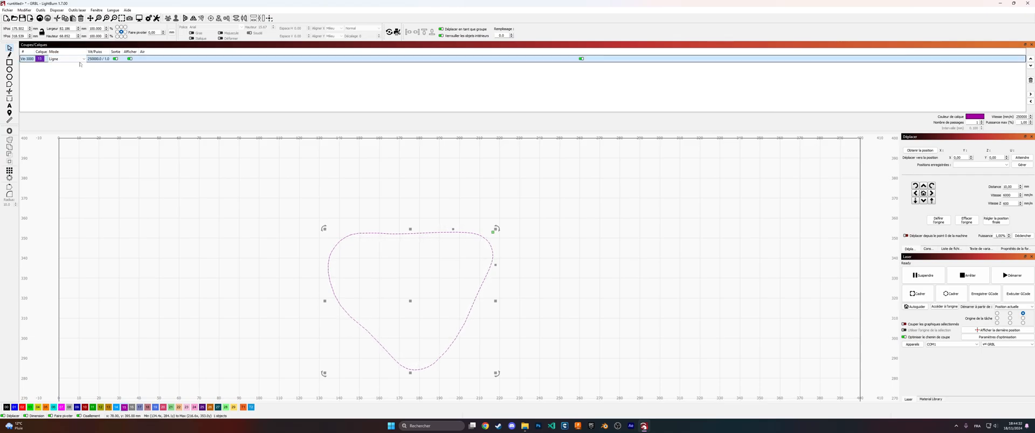
double_click(41, 59)
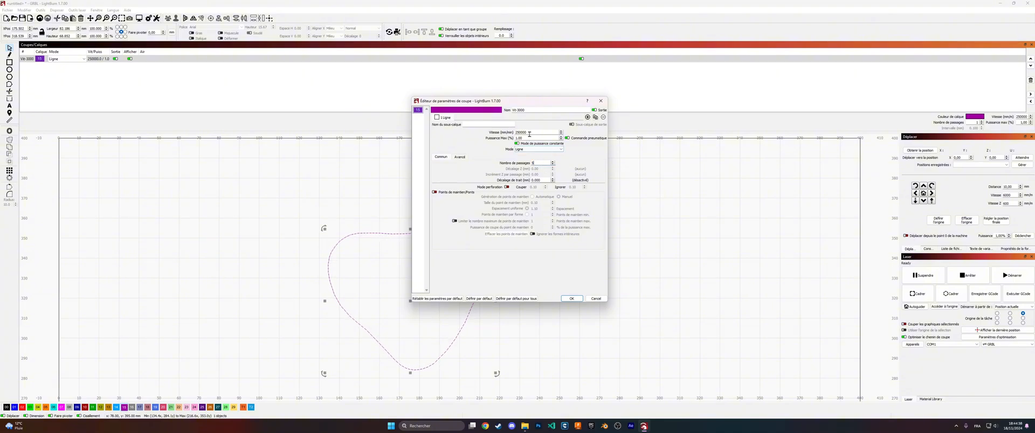
left_click_drag(530, 133, 515, 133)
type("20")
key("Tab")
type("3")
left_click(572, 299)
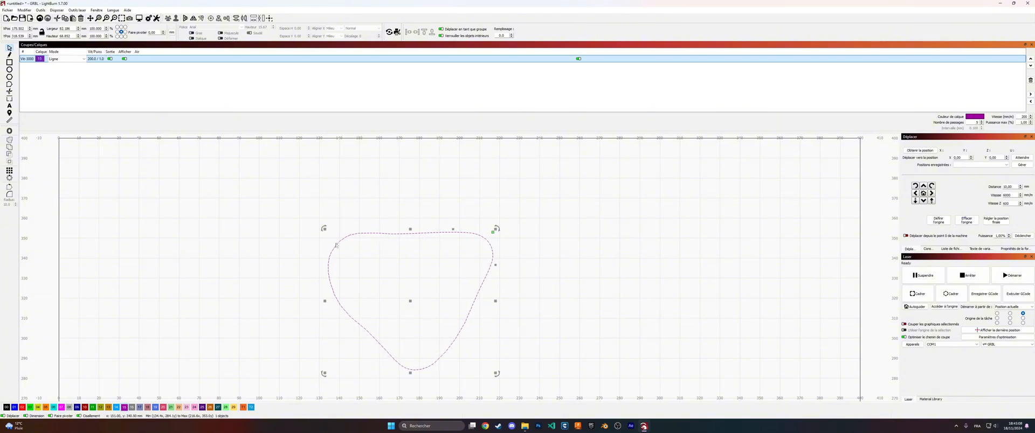
- Import the fish skeleton screenshot from the galet folder into the project
scroll(302, 199, "down", 2)
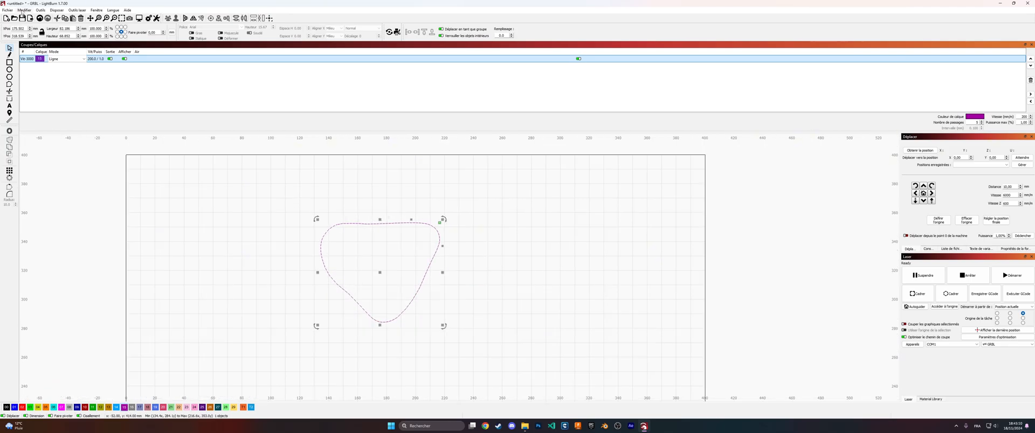
left_click(21, 11)
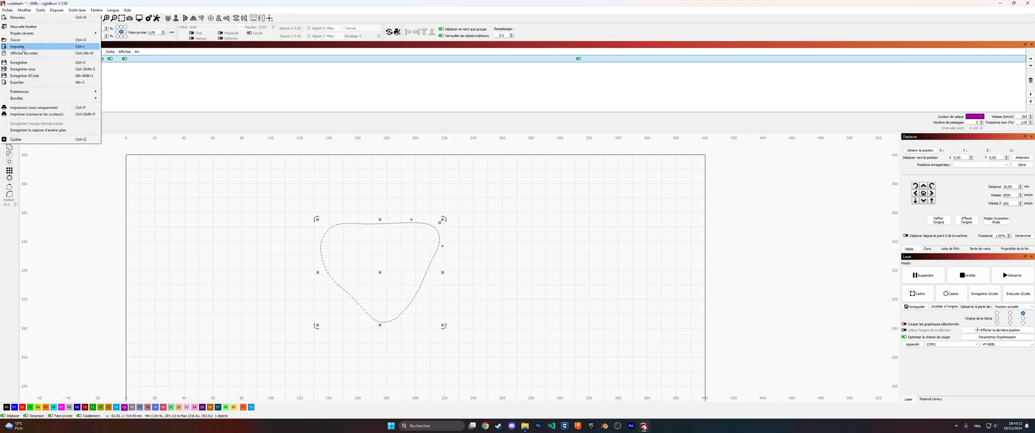
left_click(23, 47)
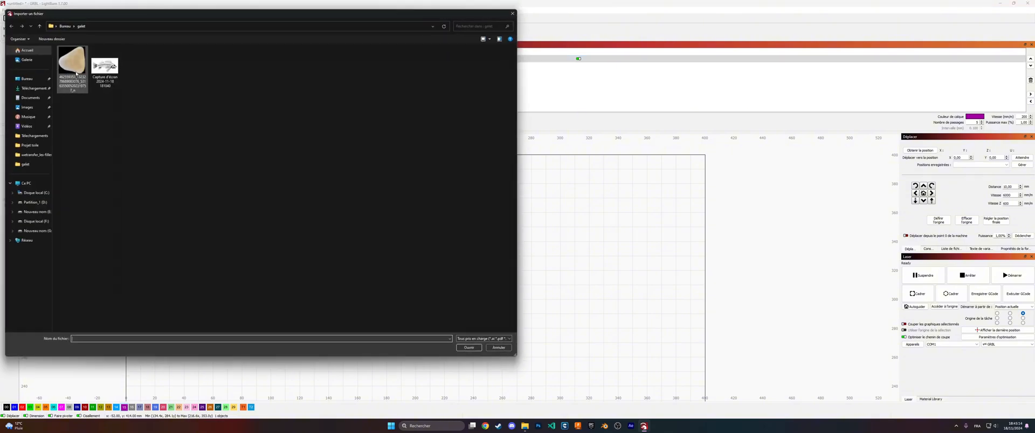
double_click(104, 78)
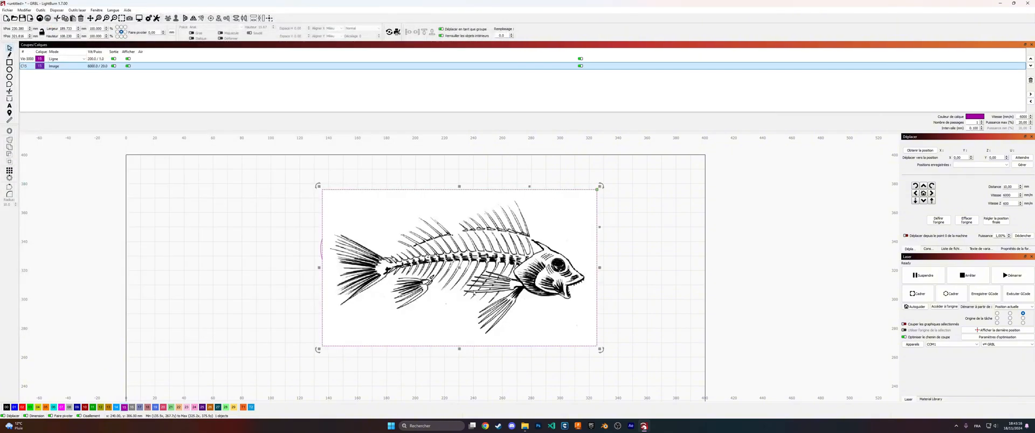
- Trace the fish skeleton image into vectors, removing the source image, and assign the trace to the light blue layer
right_click(458, 244)
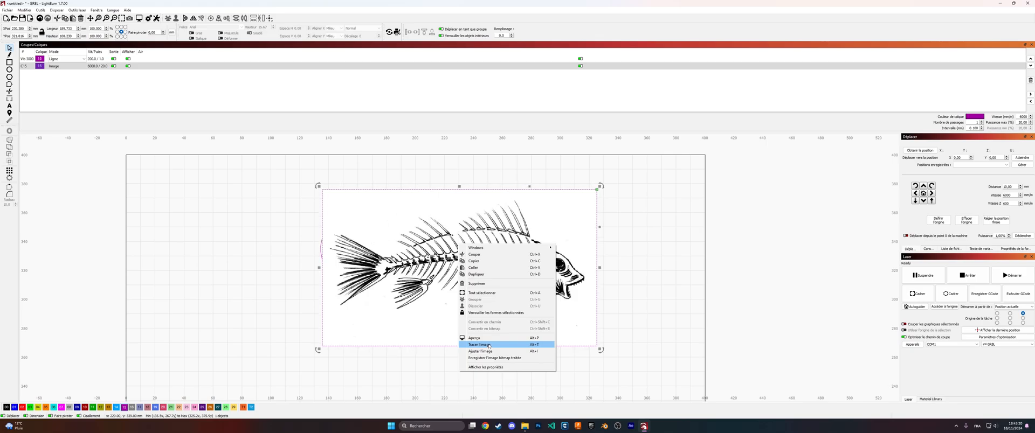
left_click(486, 346)
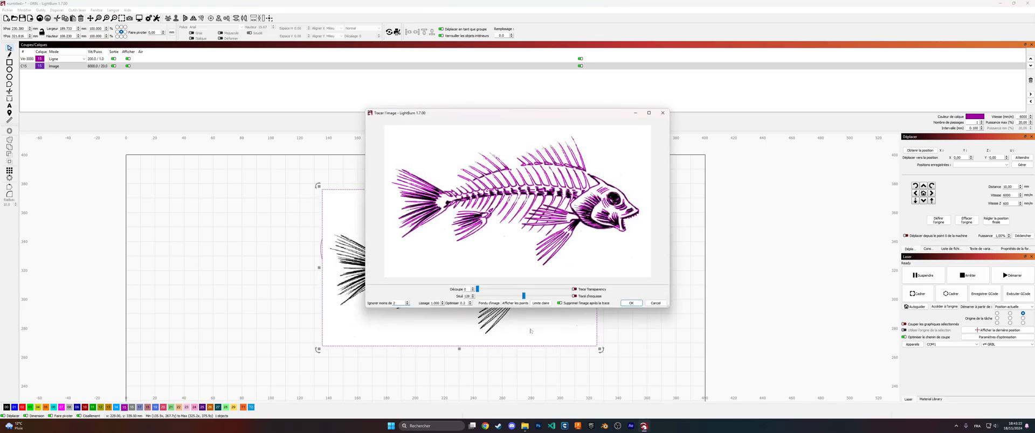
left_click(632, 303)
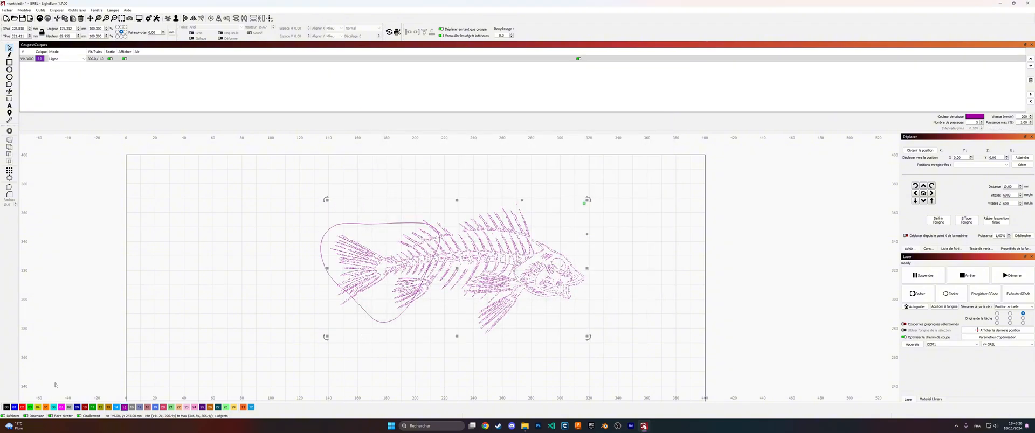
left_click(116, 408)
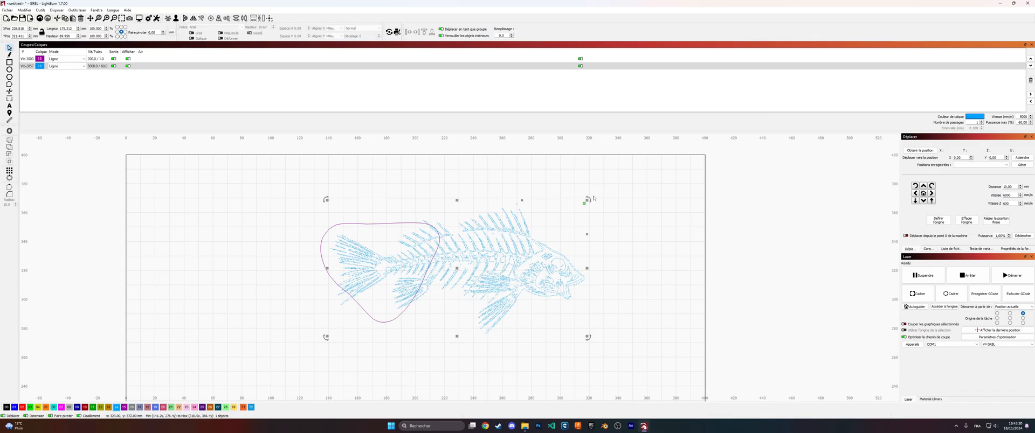
- Scale the fish skeleton down to about 65 mm wide and place it inside the upper part of the pebble outline
mouse_move(588, 200)
left_mouse_down()
mouse_move(462, 224)
mouse_move(374, 278)
left_mouse_up()
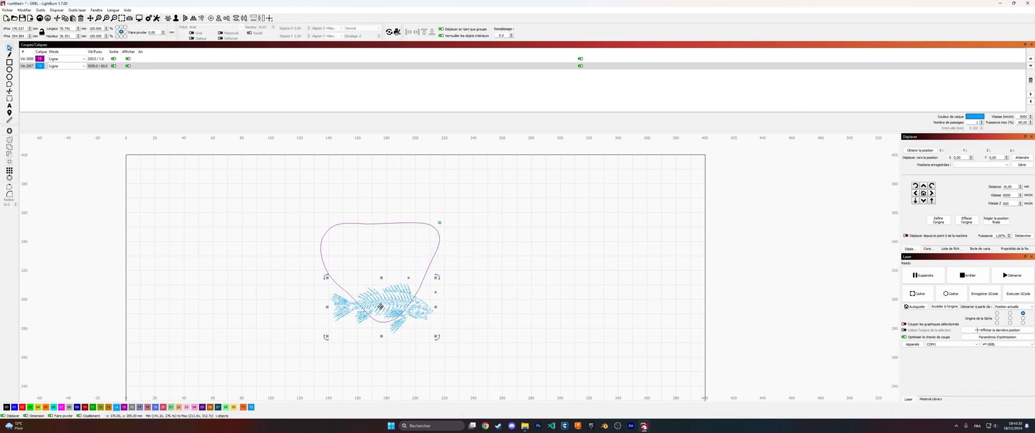
left_click_drag(380, 307, 376, 263)
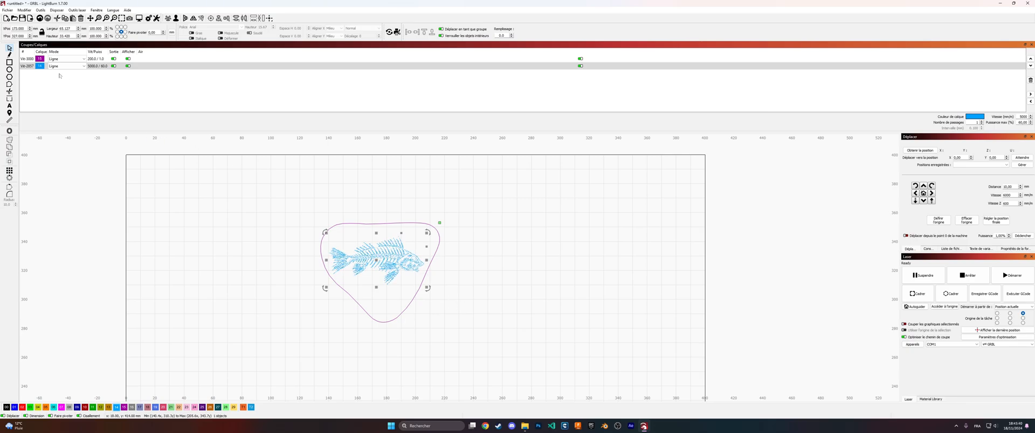
- Set the light blue fish layer's speed to 1000 mm/min and its maximum power to 70%
left_click(59, 66)
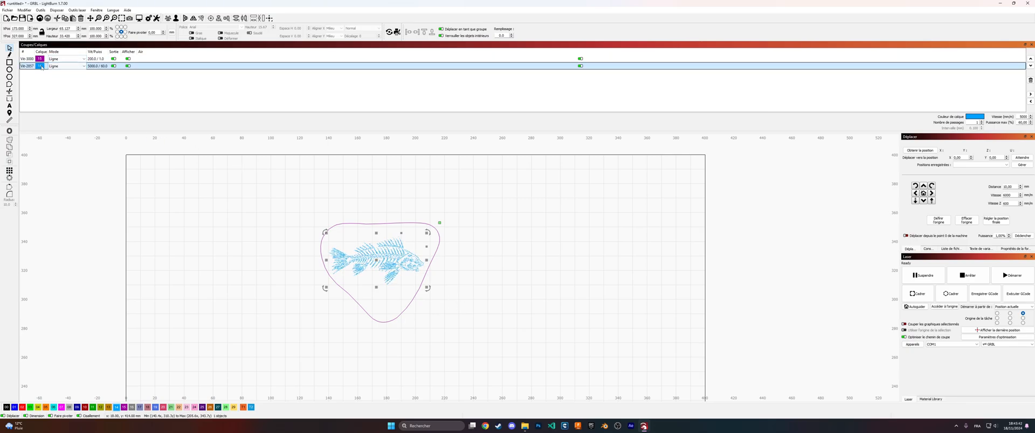
double_click(42, 67)
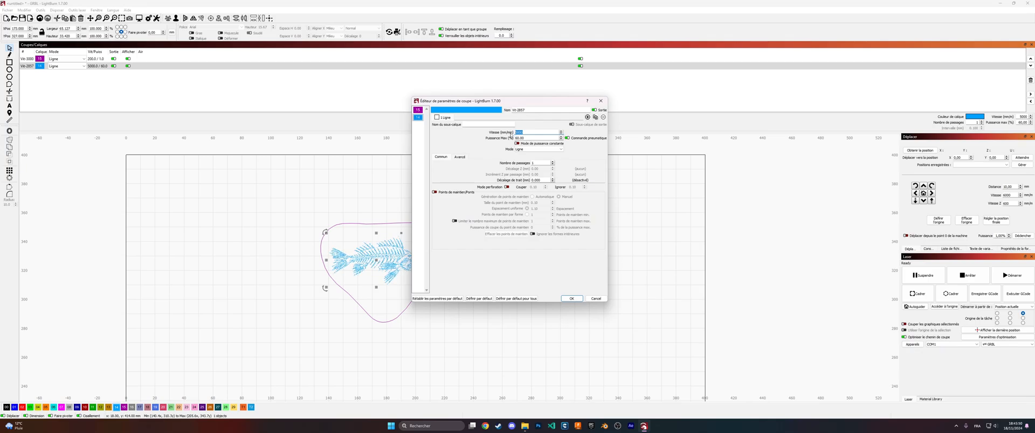
type("1")
key("Tab")
type("70")
left_click(573, 299)
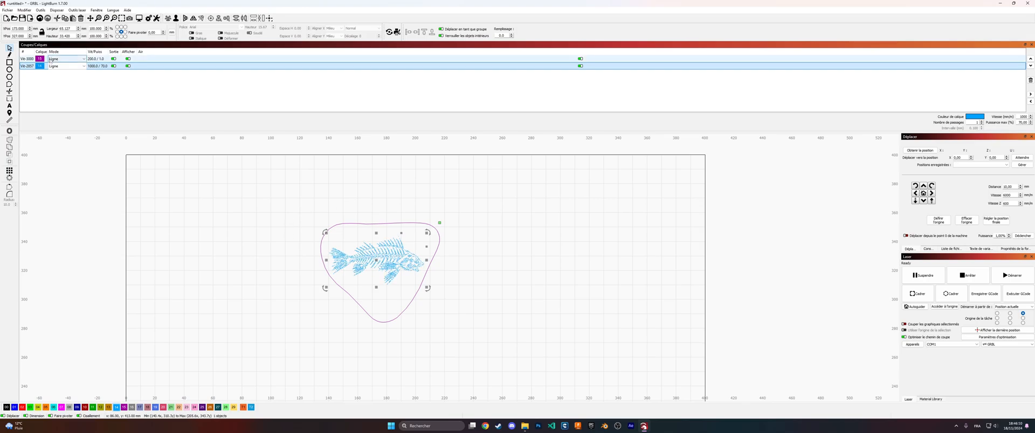
- Review the purple outline layer's cut settings, and switch the light blue fish layer's mode to Remplissage
double_click(60, 59)
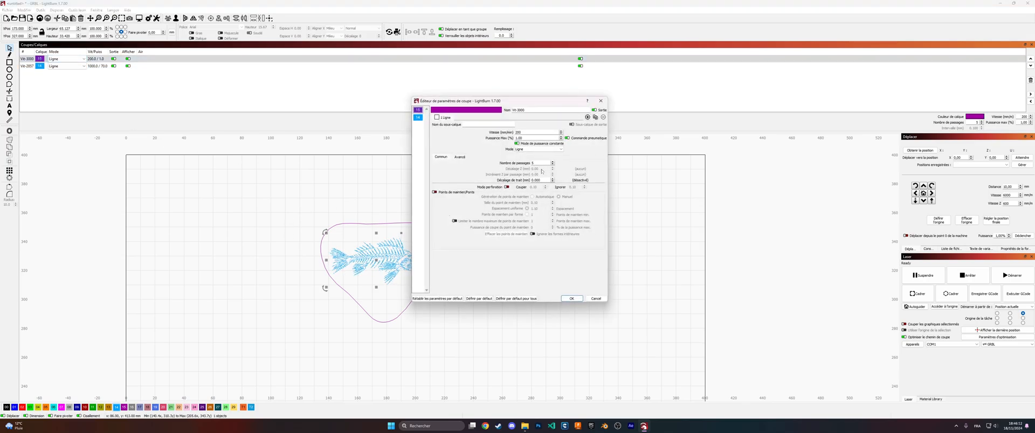
left_click(571, 299)
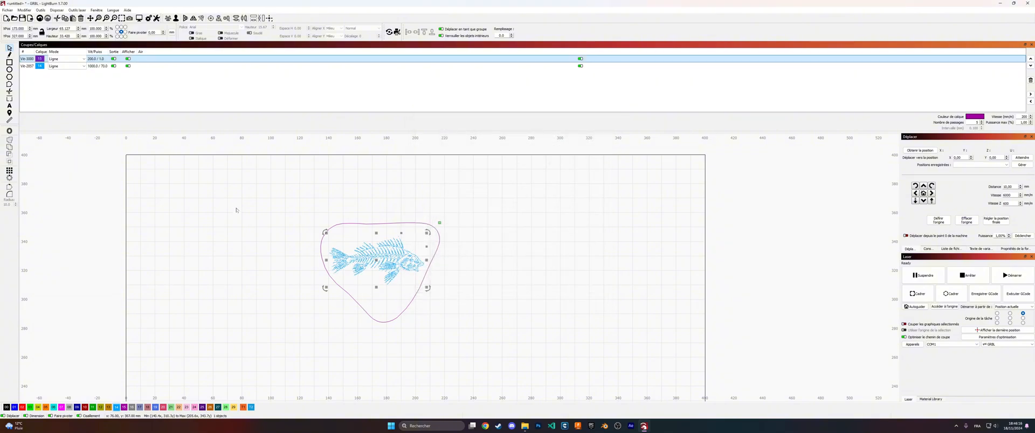
left_click(65, 65)
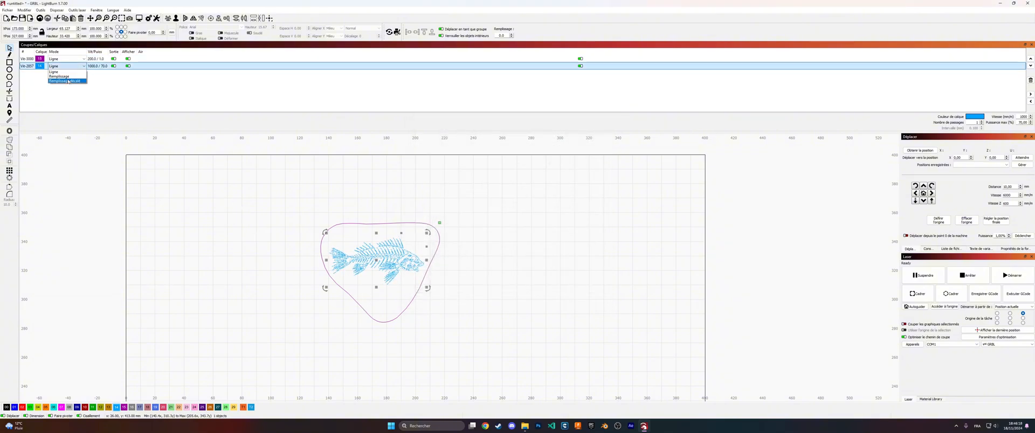
left_click(65, 76)
- Preview the laser job twice to check the filled fish skeleton inside the pebble outline, closing the preview each time
left_click(140, 19)
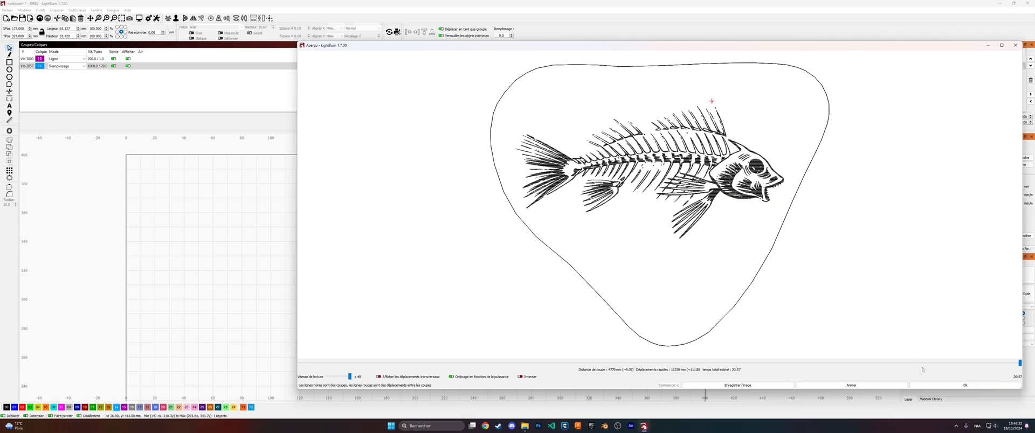
left_click(941, 385)
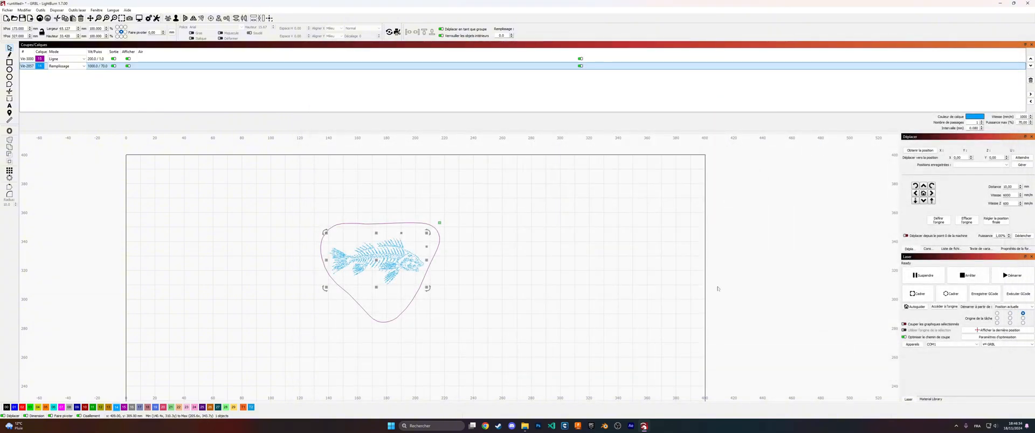
key("alt+p")
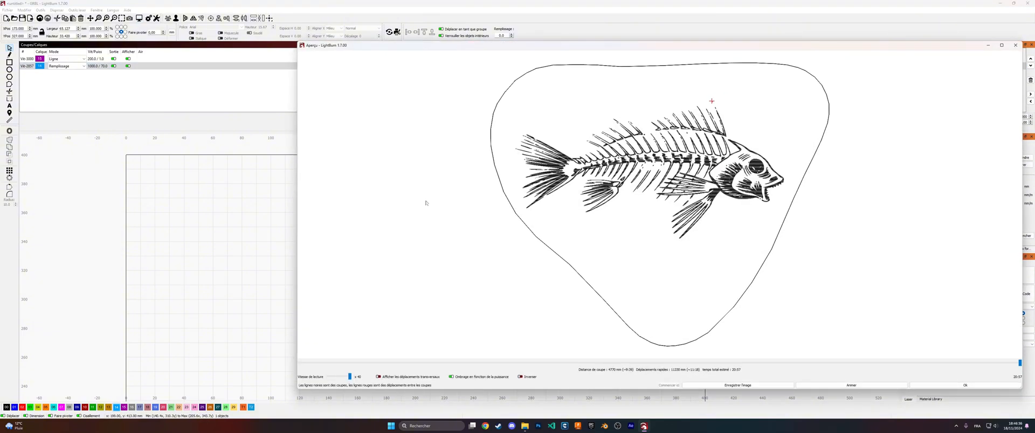
left_click(955, 385)
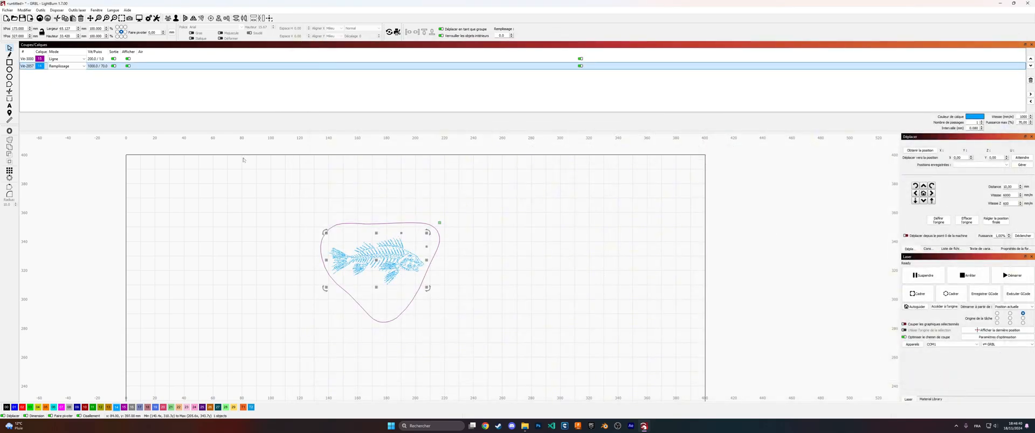